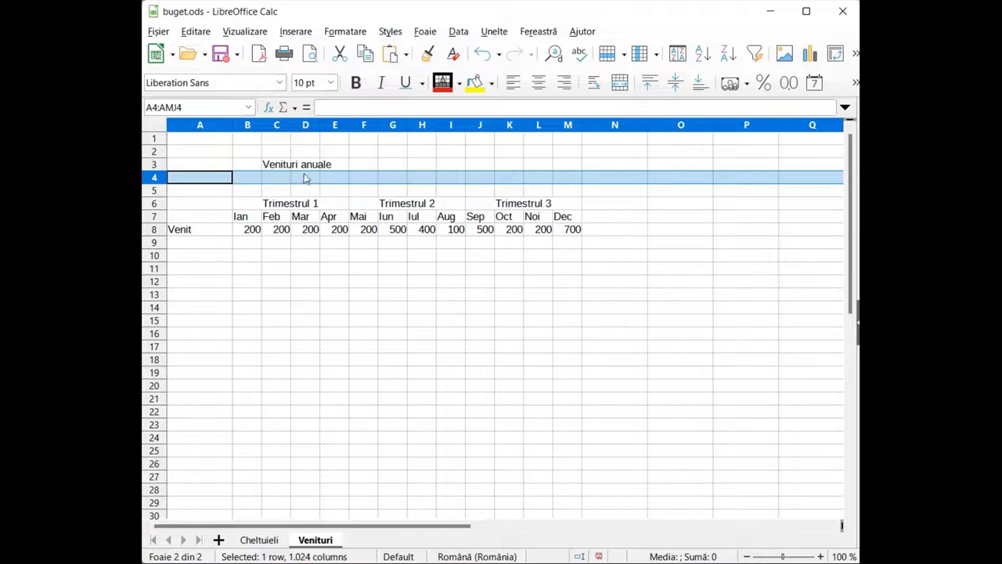
- Select all of row 8 and all of column C to locate the February income cell
click(305, 178)
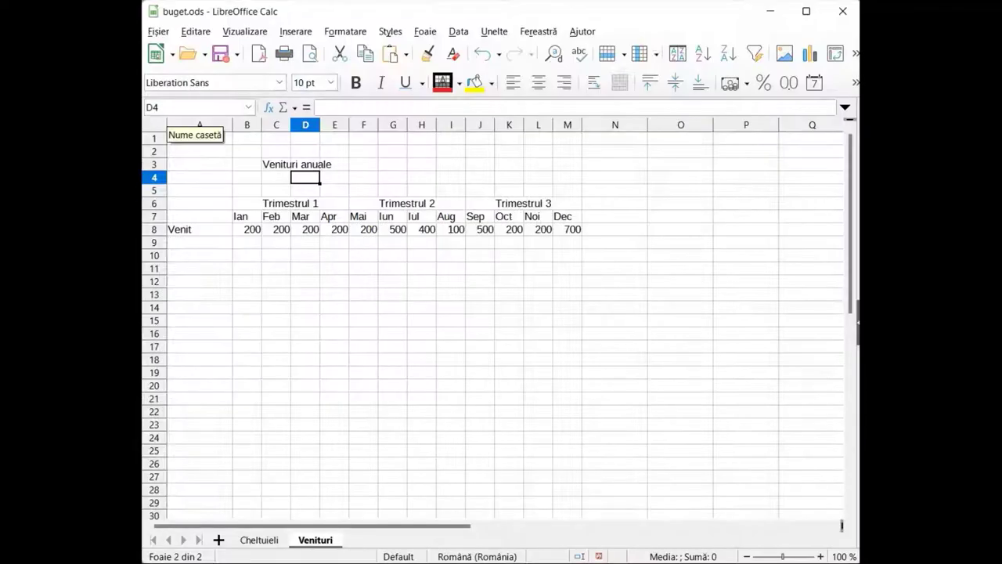
click(285, 266)
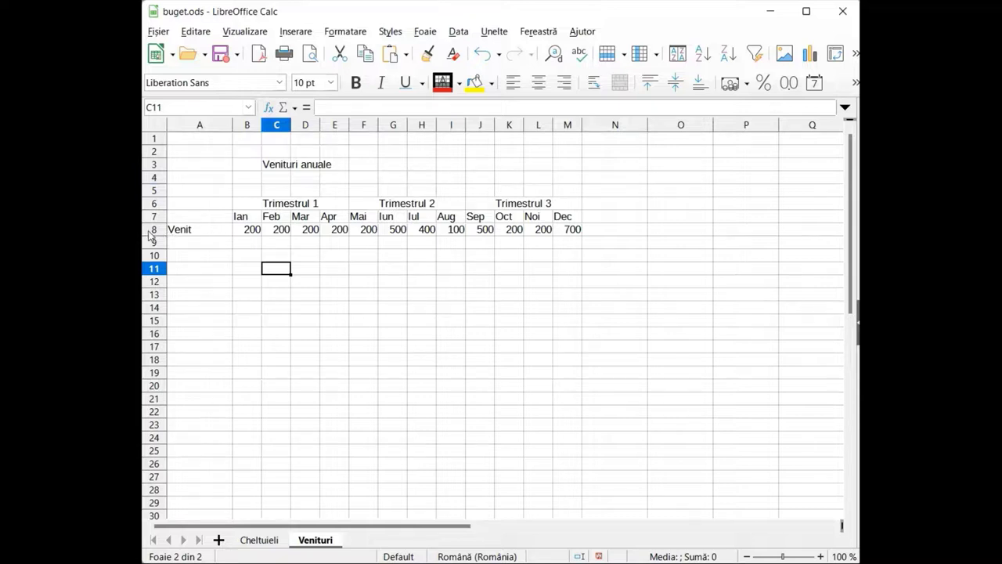
click(152, 231)
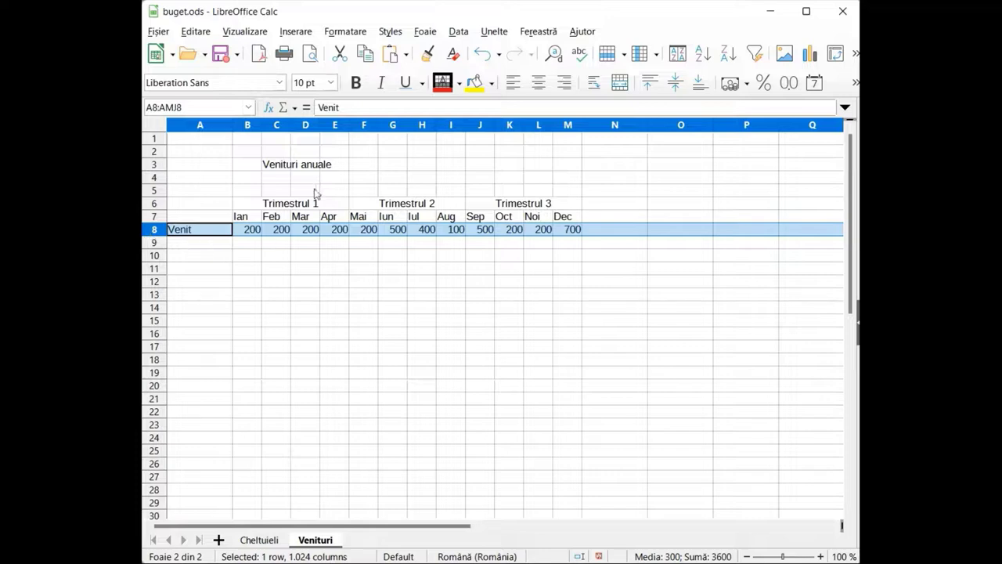
click(286, 128)
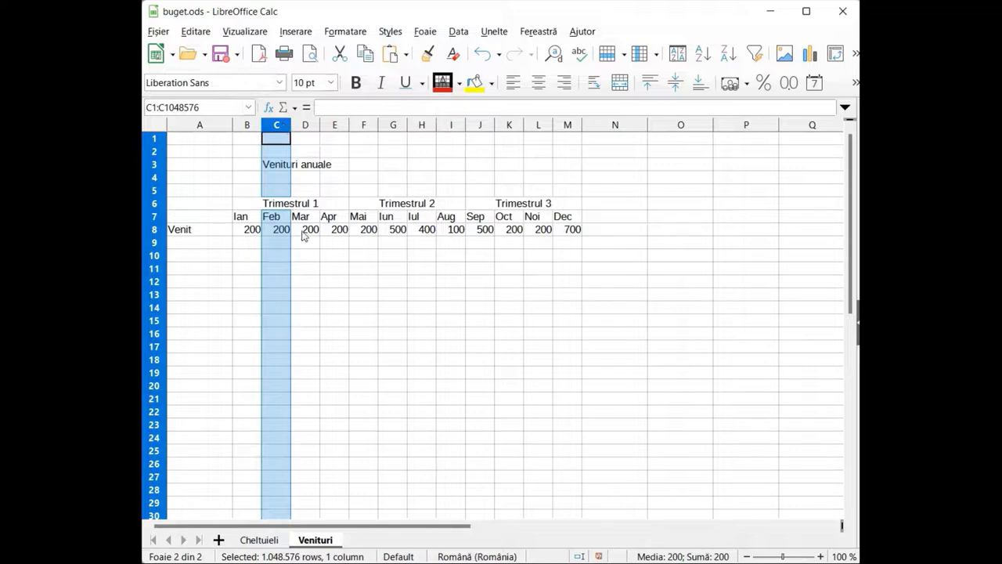
- Change the February income in cell C8 to 300 by editing it directly in the cell
click(273, 229)
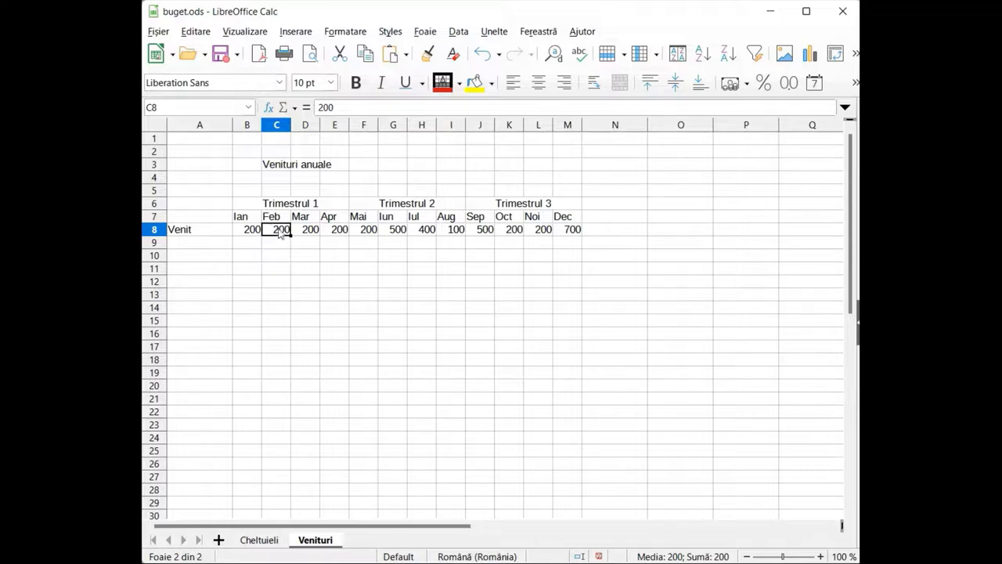
double_click(276, 229)
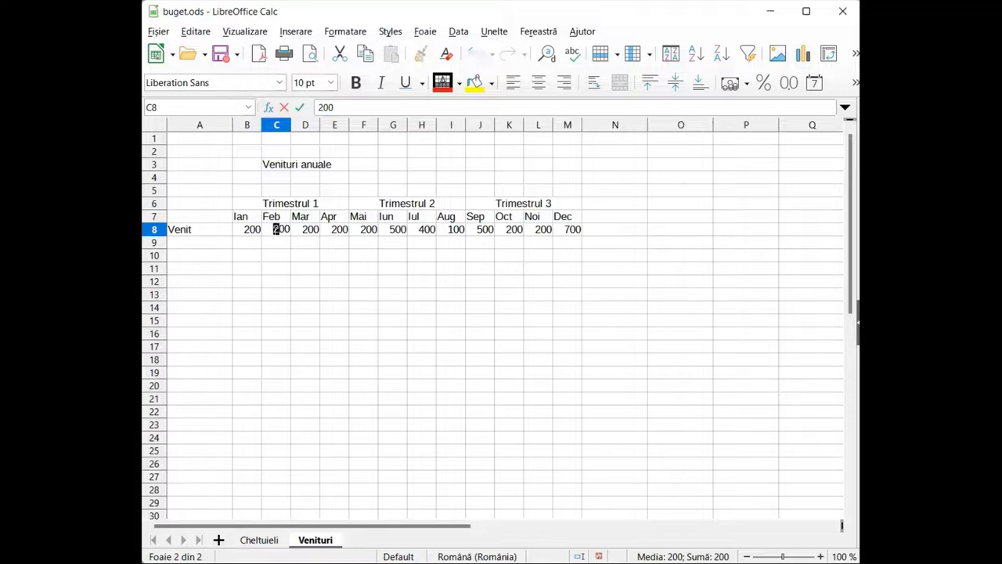
text(3)
key(Return)
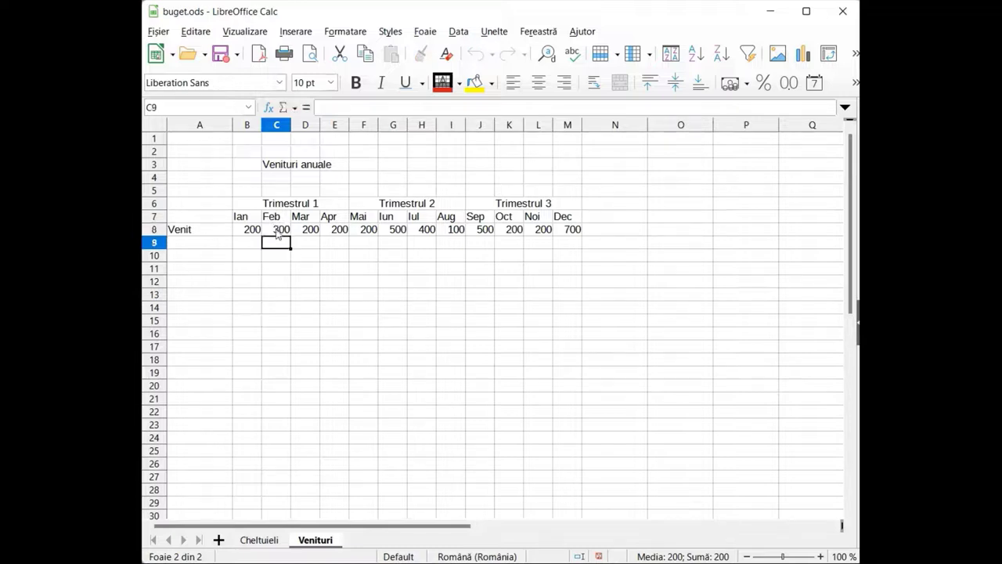
- Set the February income in cell C8 back to 200, editing its first digit in the formula bar
click(284, 234)
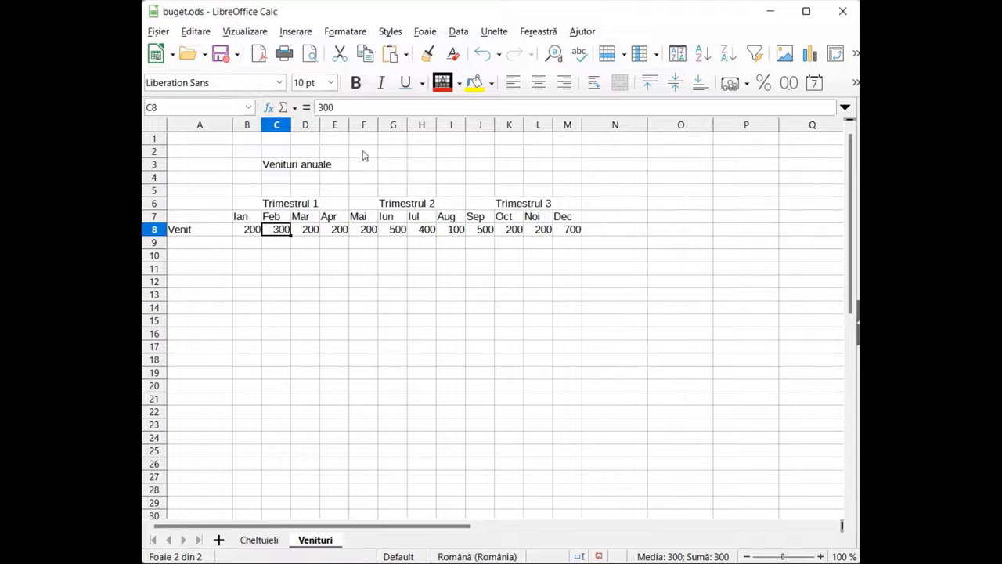
click(318, 107)
drag(320, 107, 317, 116)
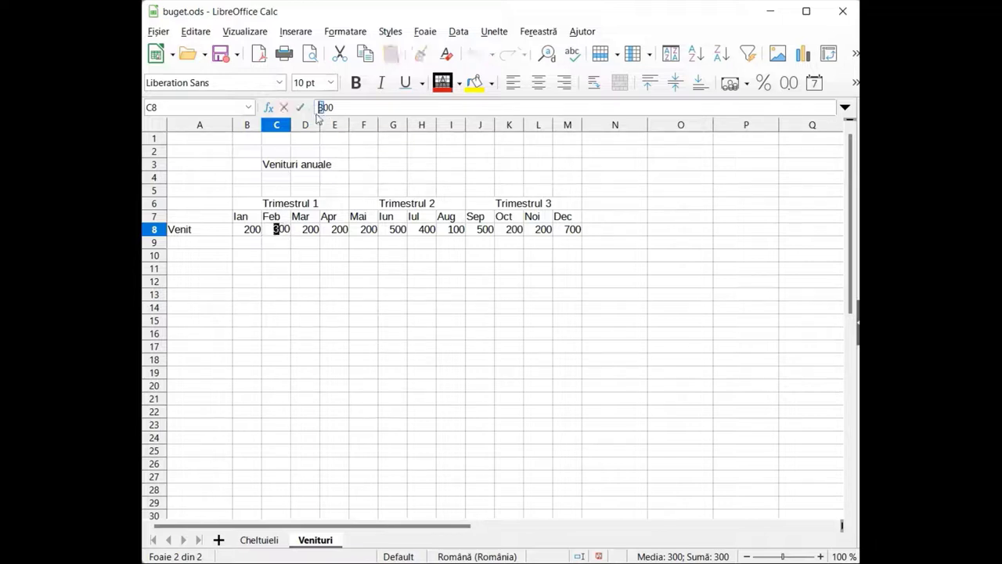
text(2)
key(Return)
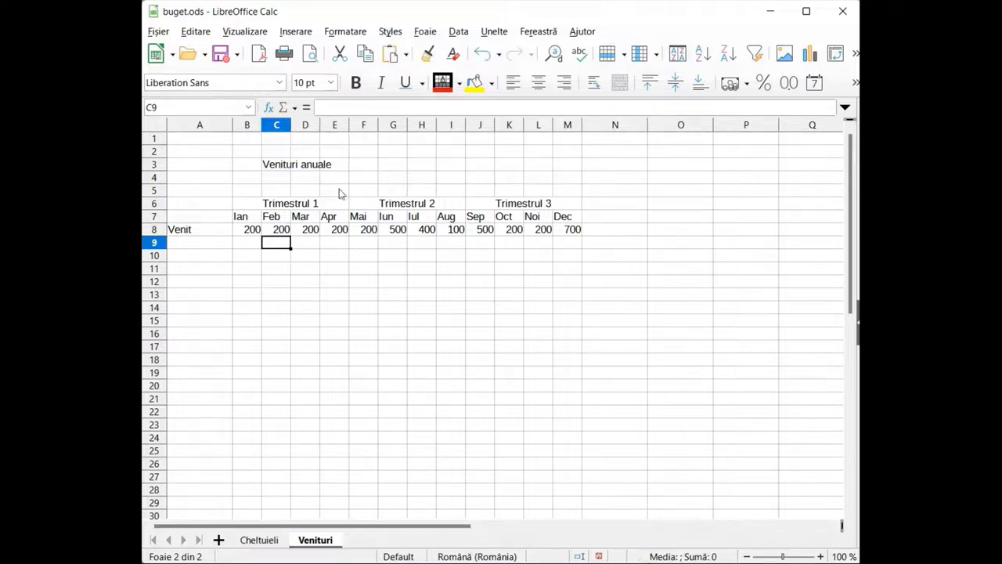
- Insert an empty row above the Venit row and delete the inserted row again
click(153, 229)
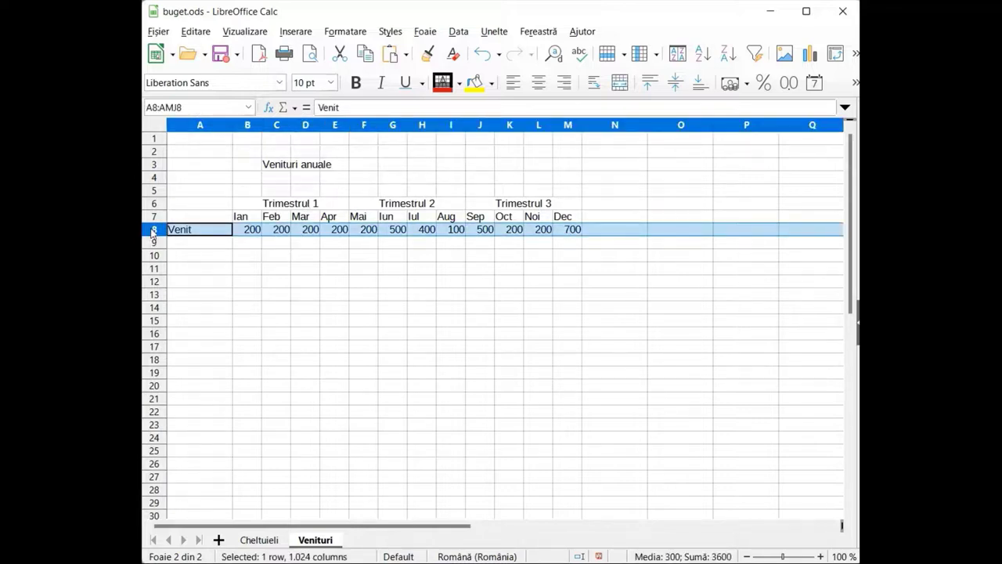
right_click(154, 232)
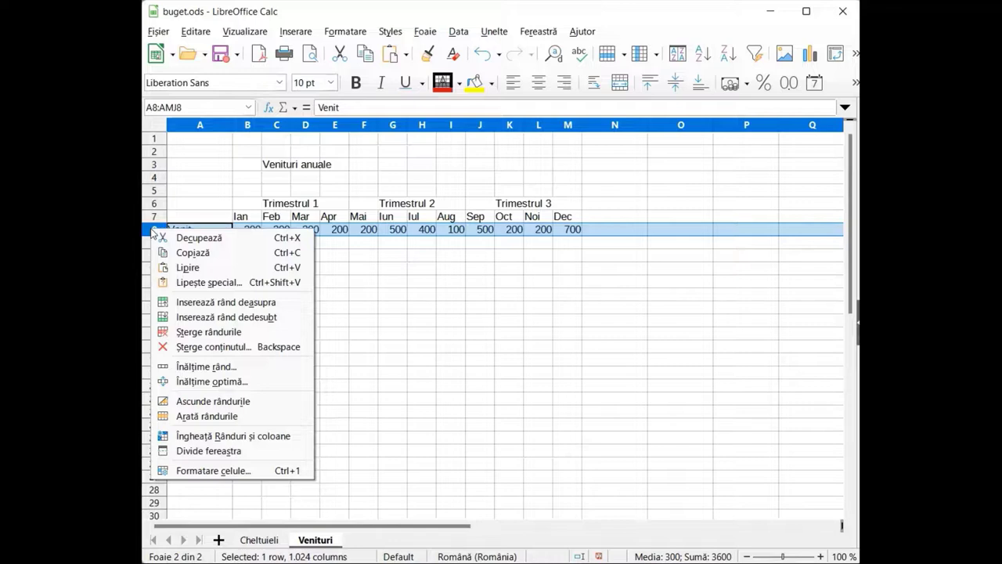
click(187, 303)
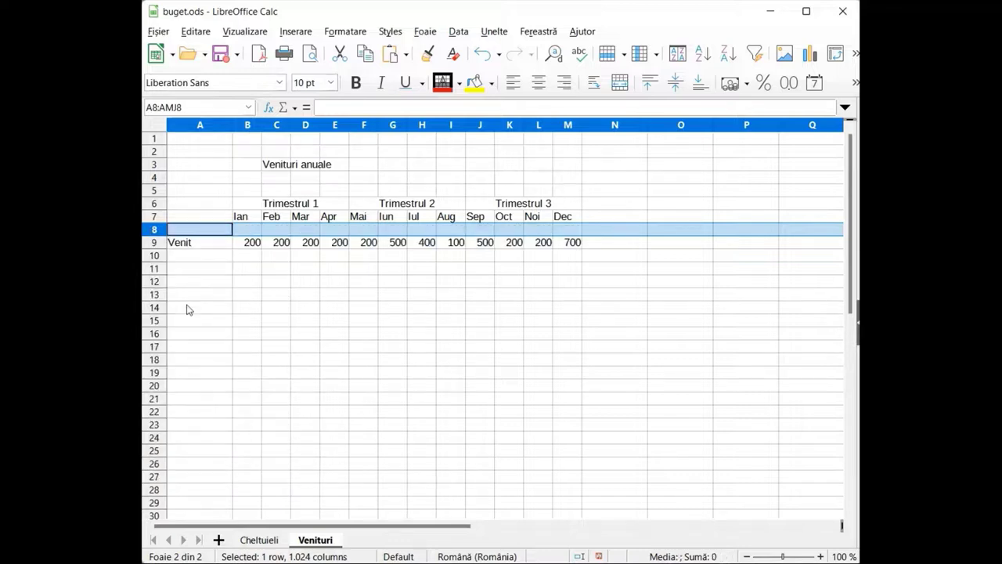
right_click(157, 230)
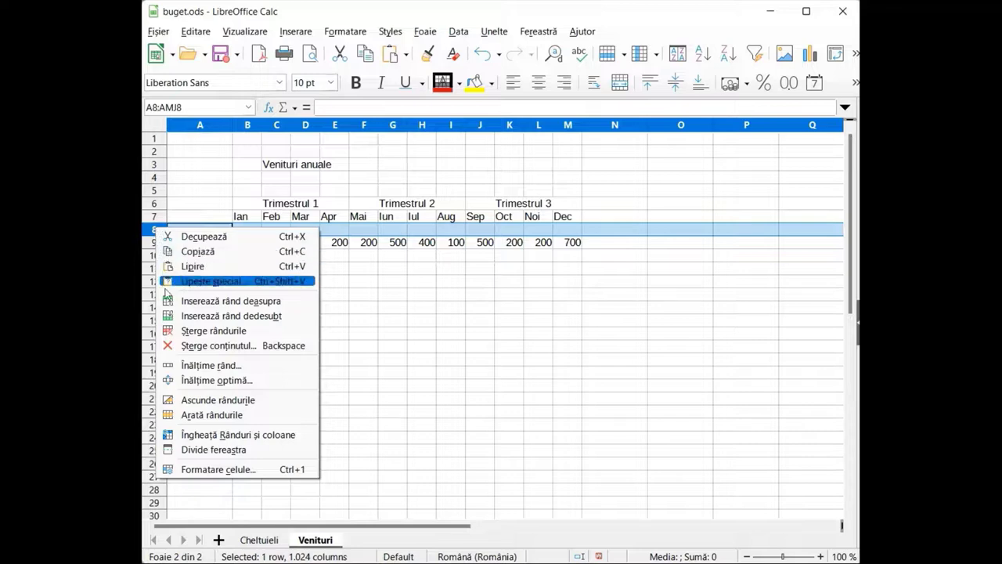
click(193, 333)
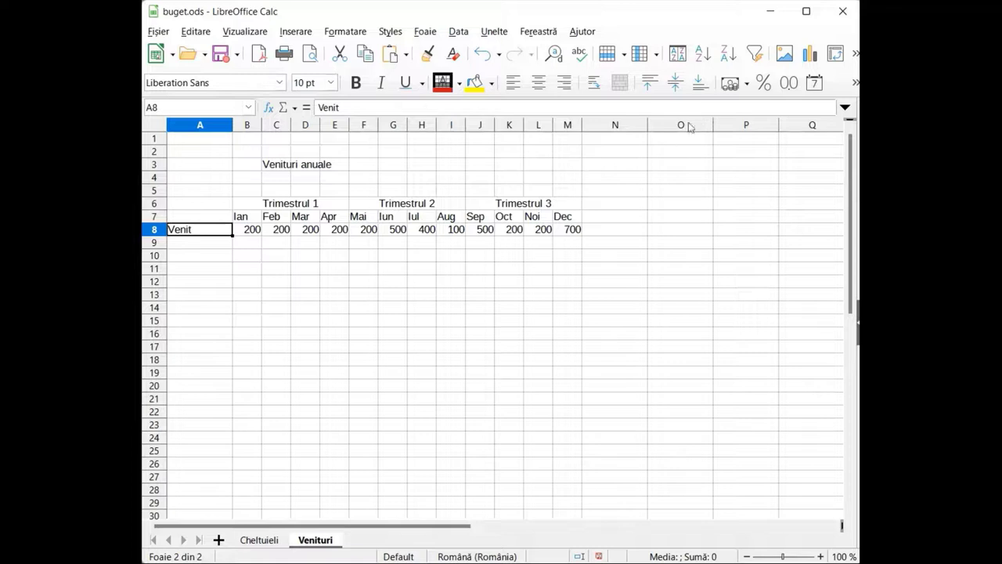
- With only cell A8 selected, insert another row above the Venit row and remove it
click(624, 55)
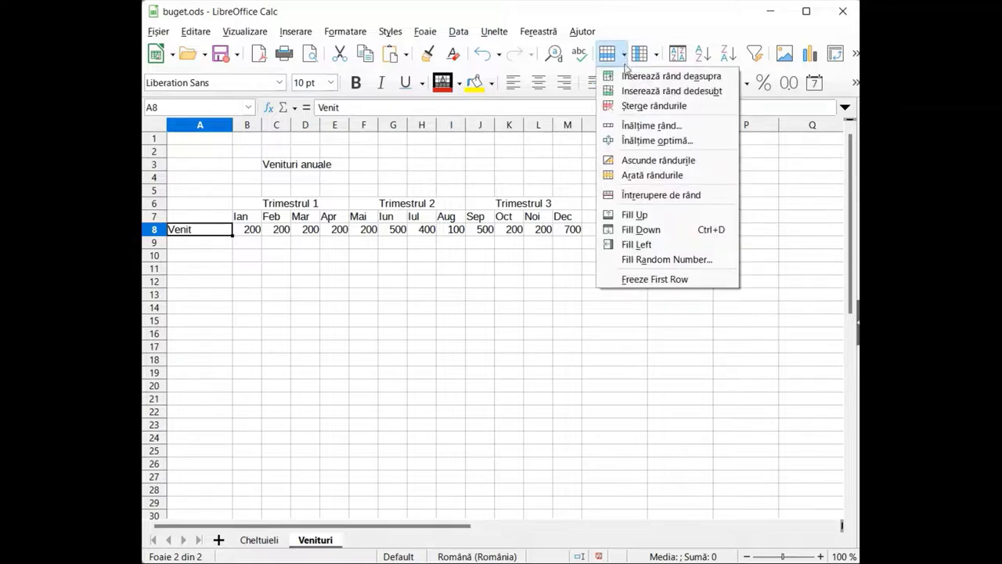
click(642, 76)
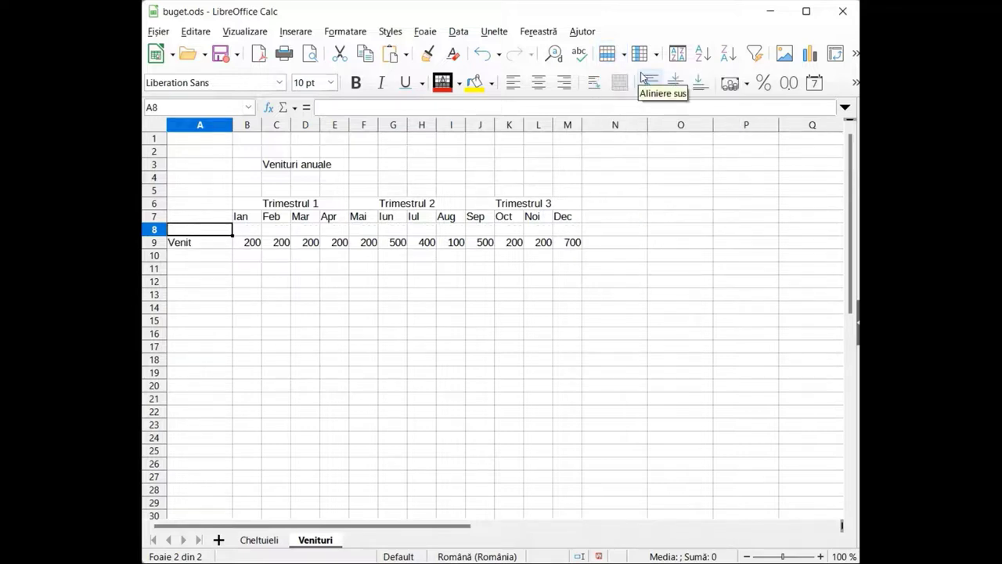
click(623, 56)
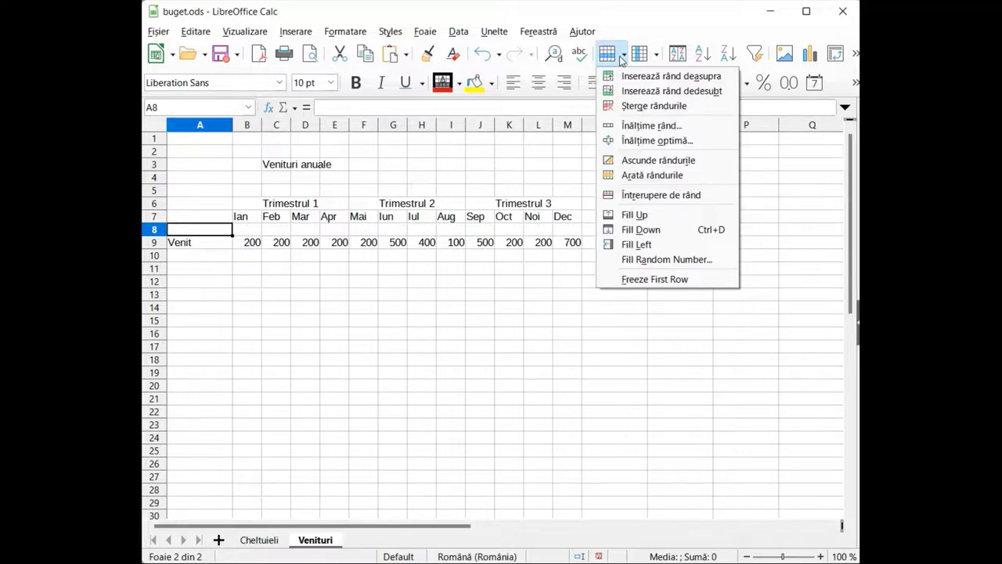
click(628, 107)
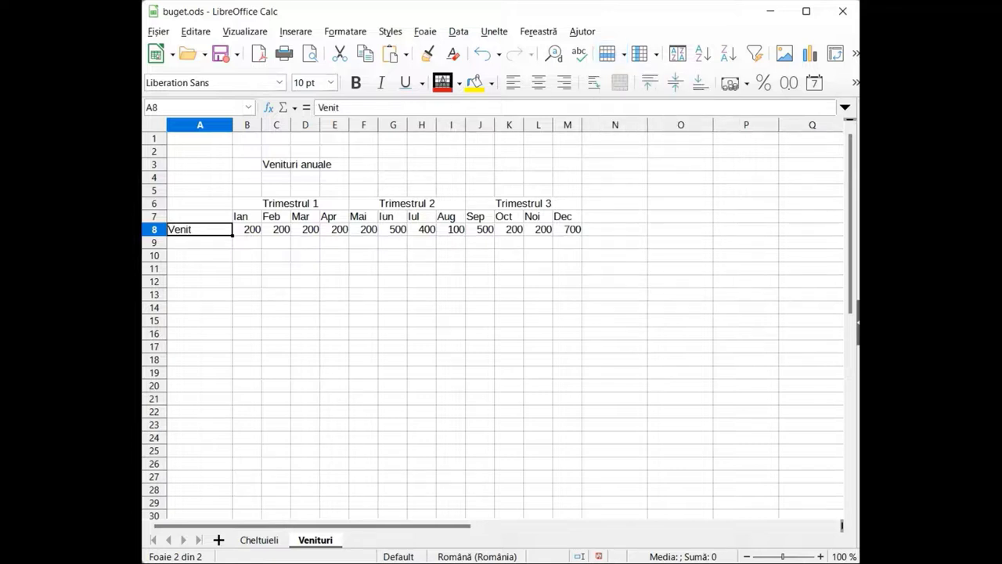
- Apply an optimal row height with 3 cm added to the Venit row and undo that height change
click(623, 56)
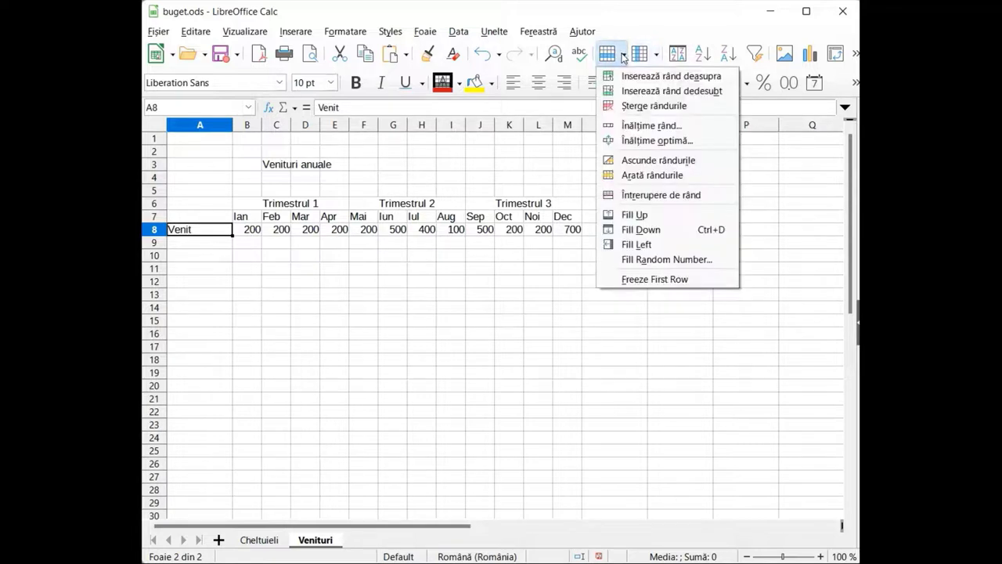
click(631, 140)
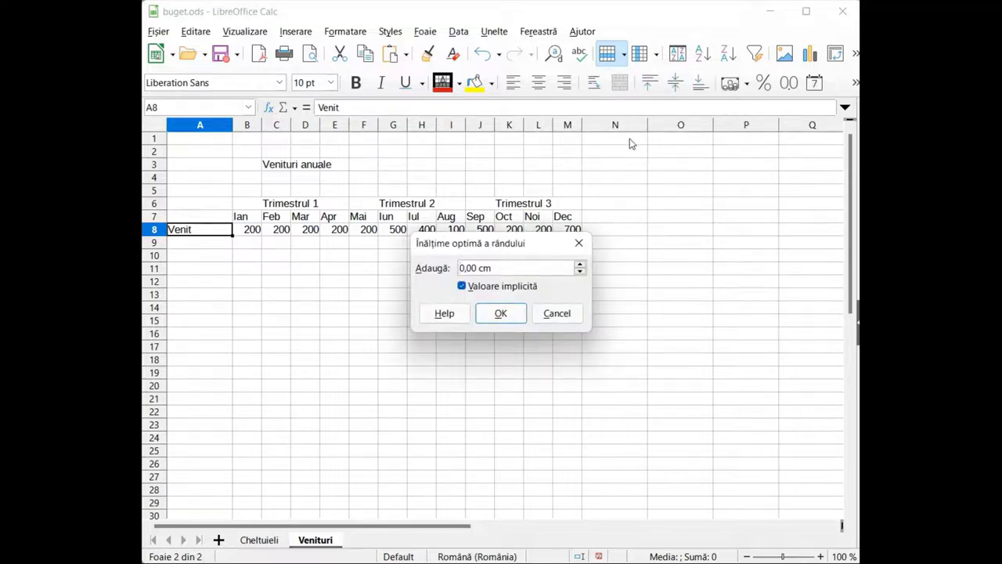
text(3)
click(519, 317)
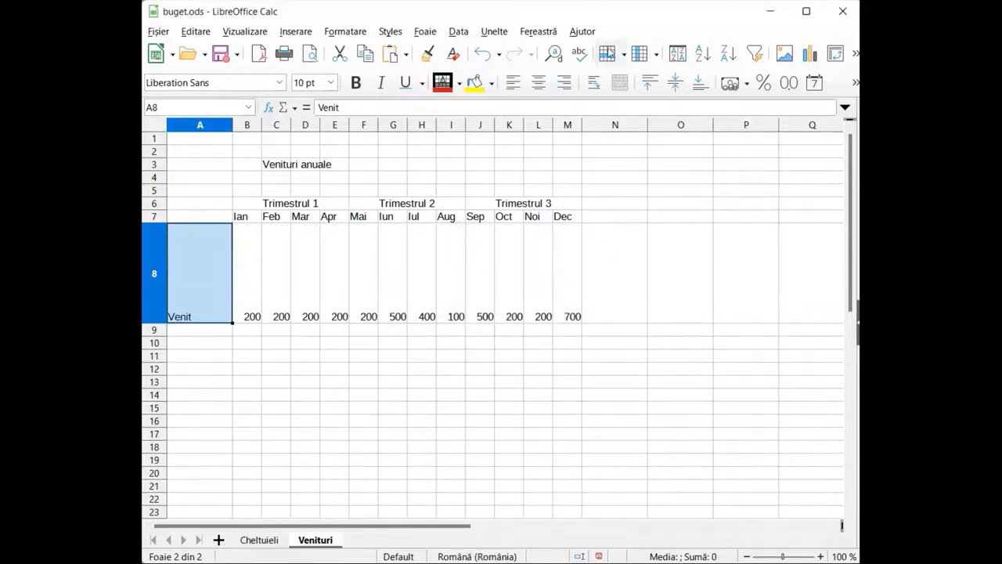
key(ctrl+z)
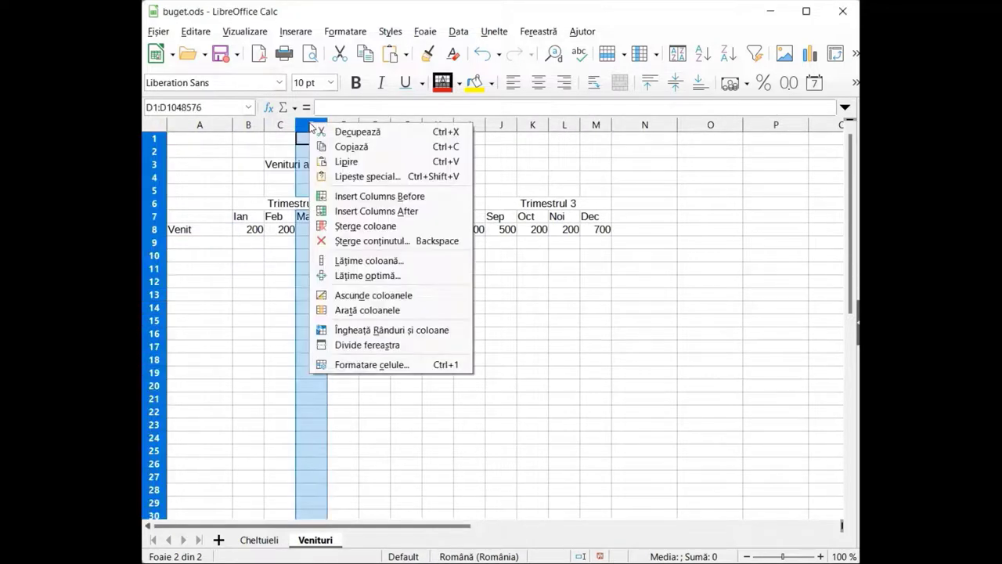
- Insert an empty column after the March column and delete the inserted column E
right_click(312, 128)
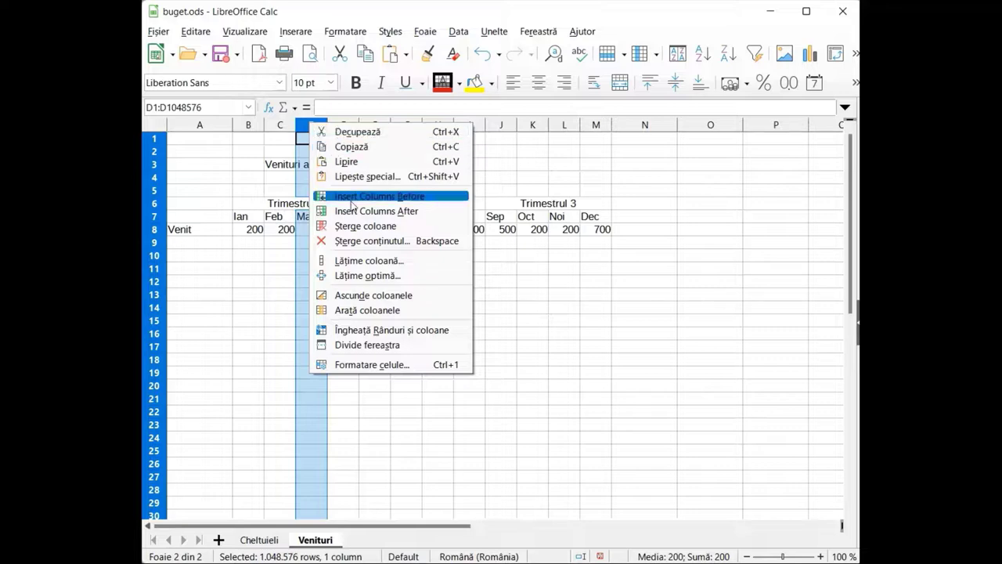
click(351, 211)
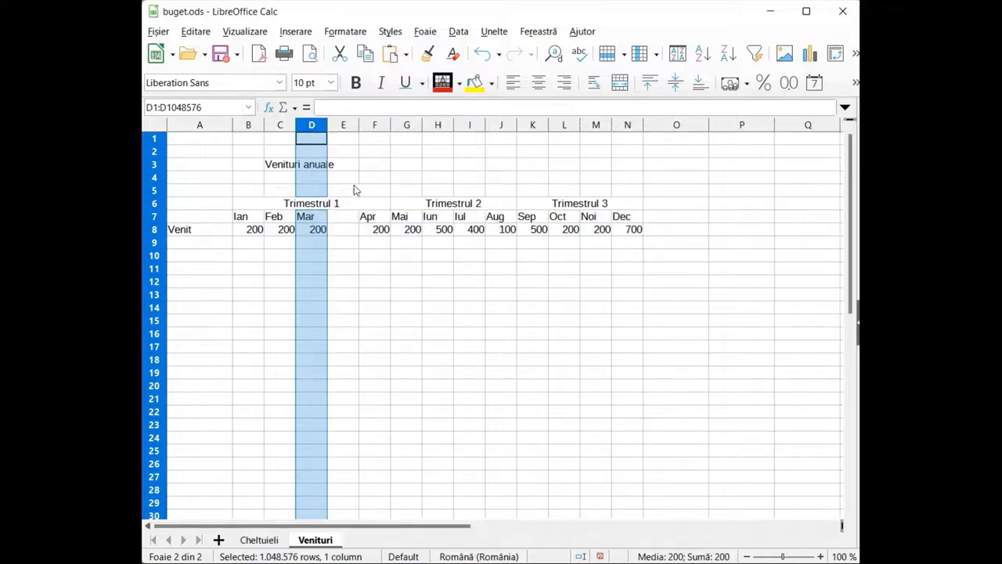
click(342, 127)
right_click(342, 127)
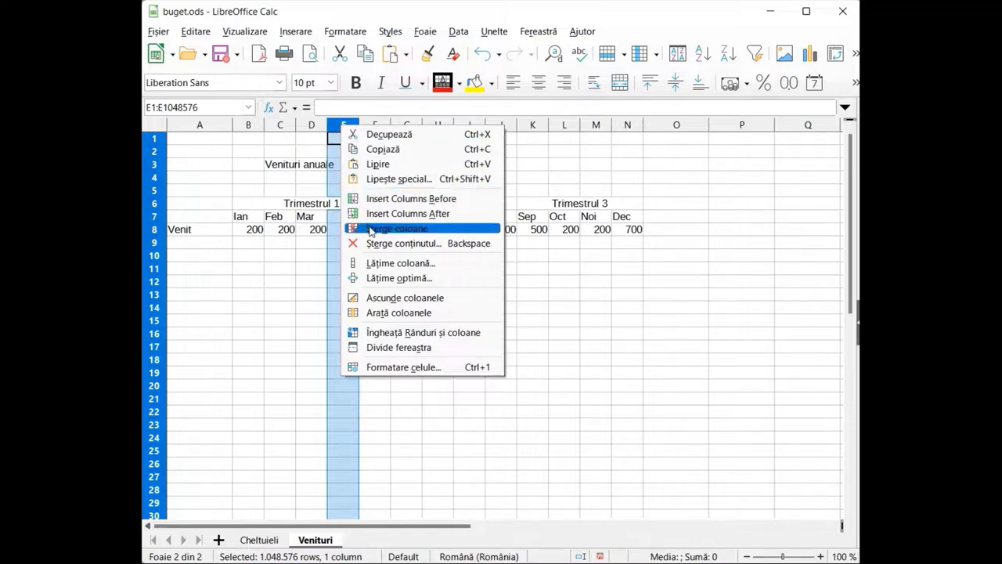
click(371, 228)
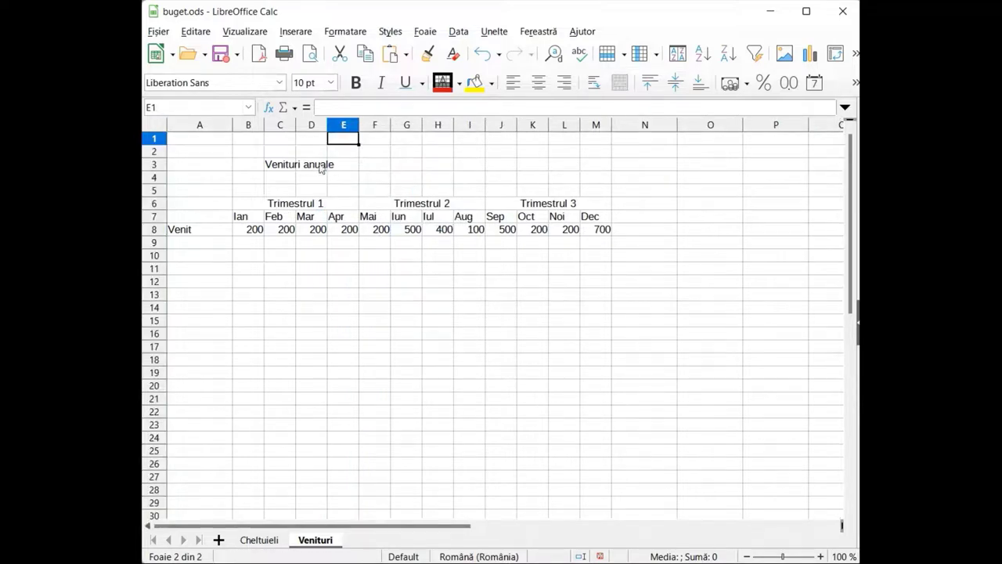
- Insert an empty column before the March column and delete the inserted column D
click(315, 127)
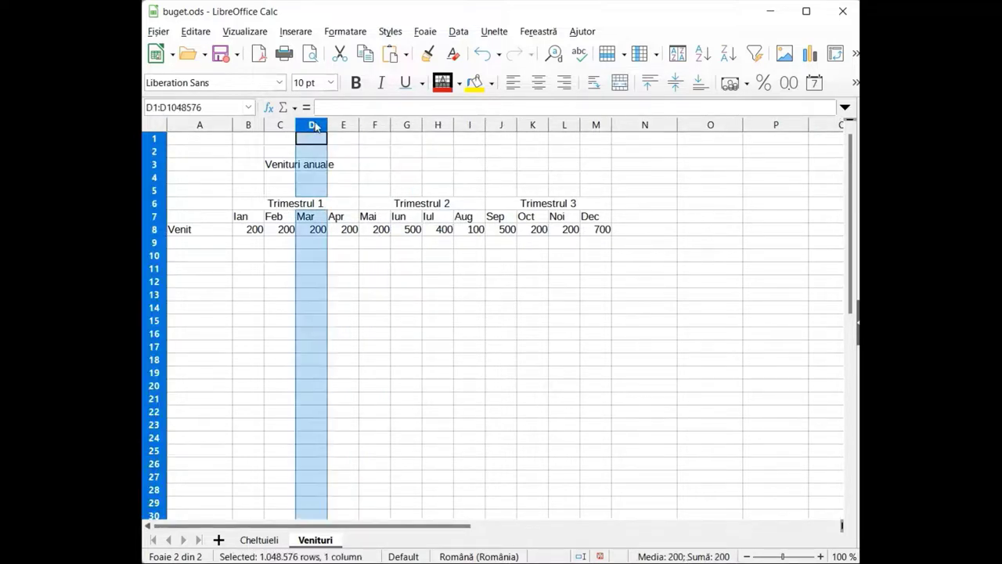
click(656, 55)
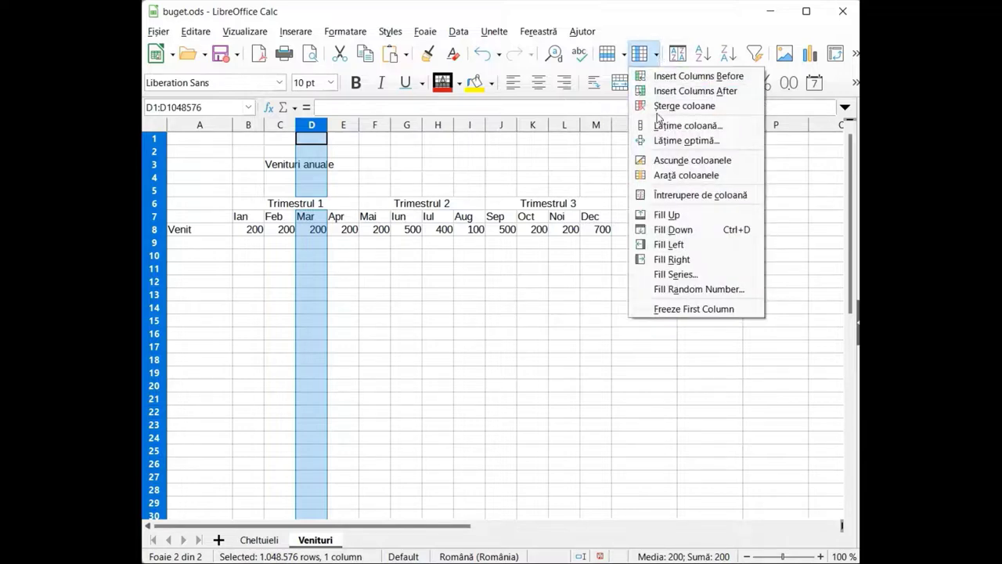
click(678, 76)
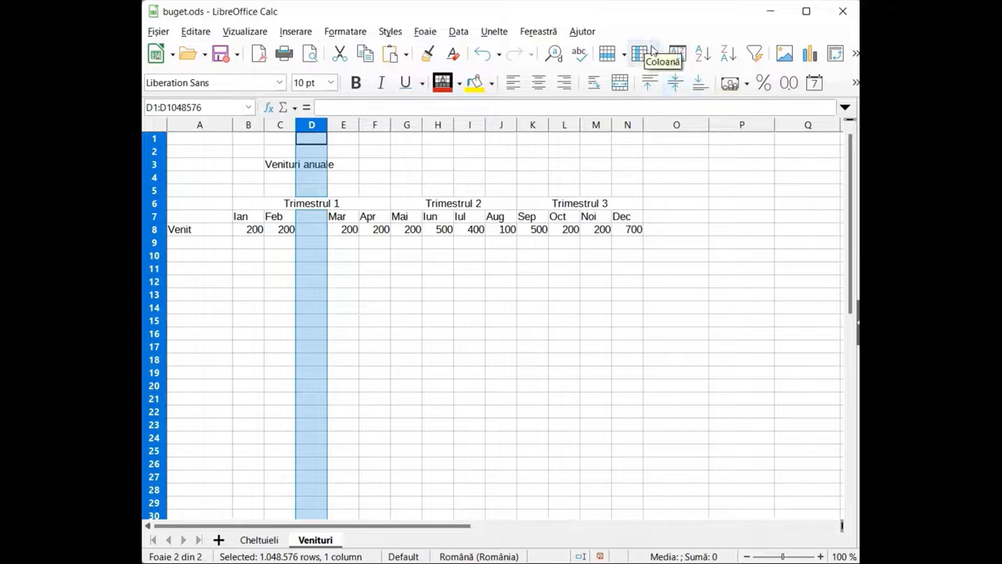
click(652, 53)
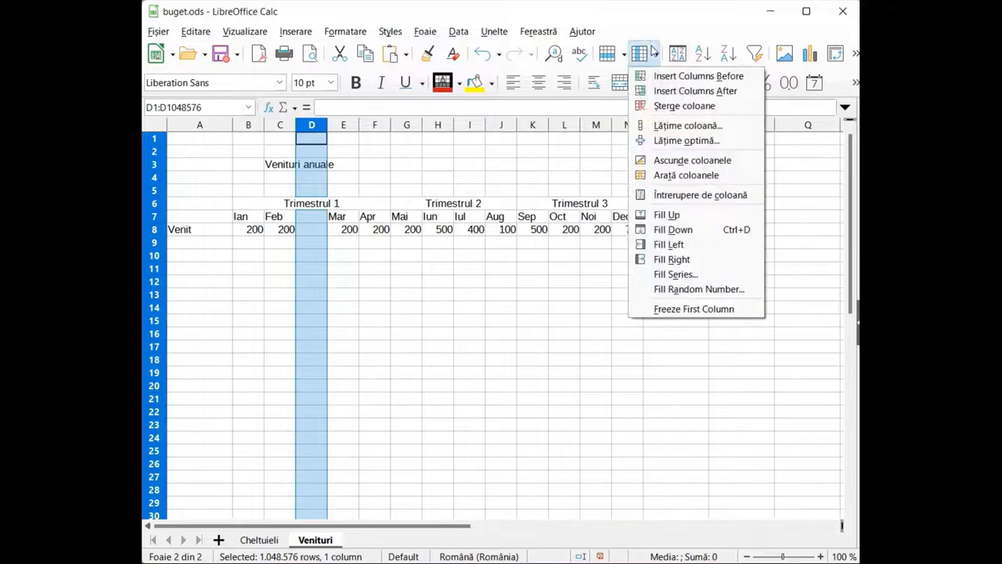
click(664, 105)
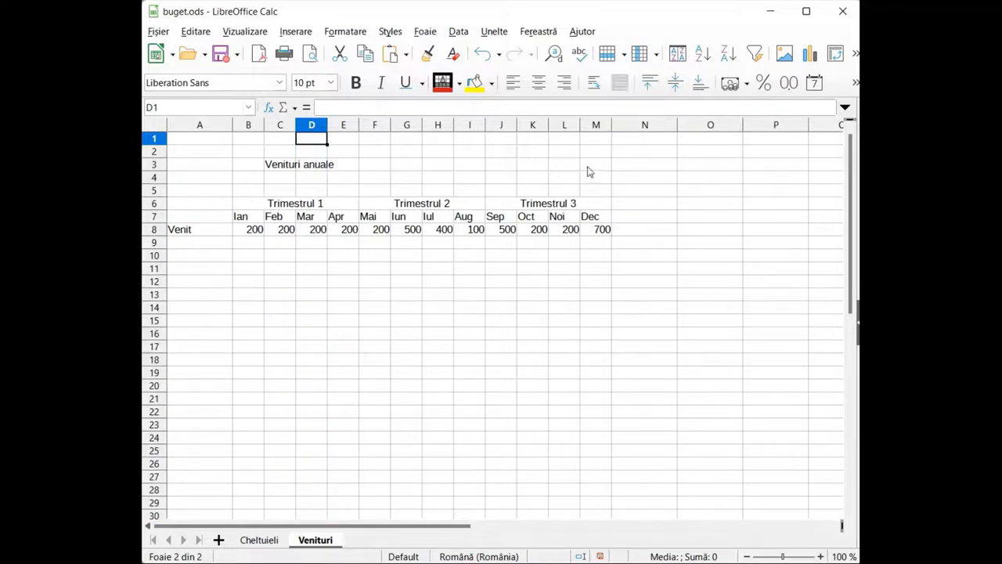
- Widen the month columns B through M equally by setting a larger column width for all of them
drag(248, 126, 605, 165)
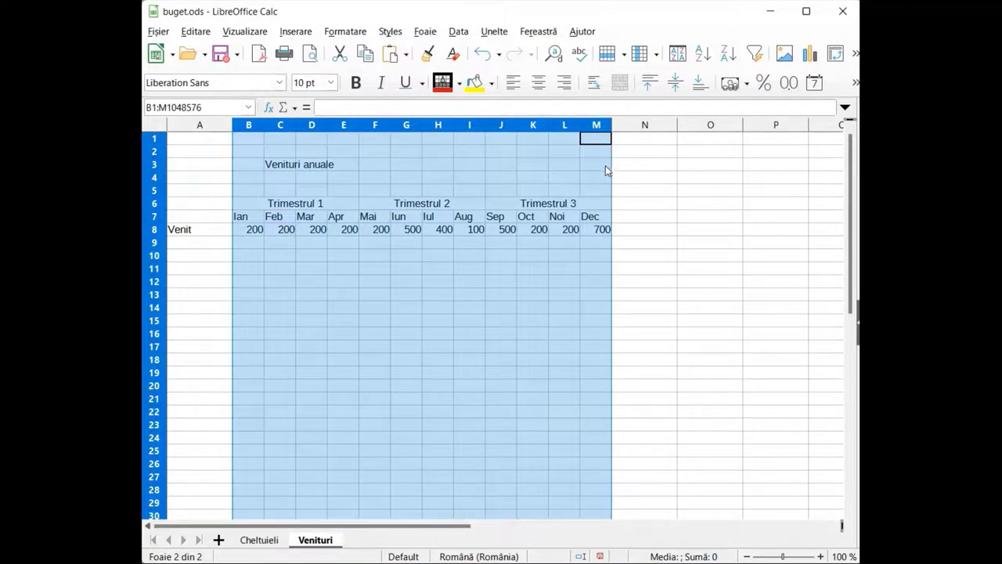
click(658, 54)
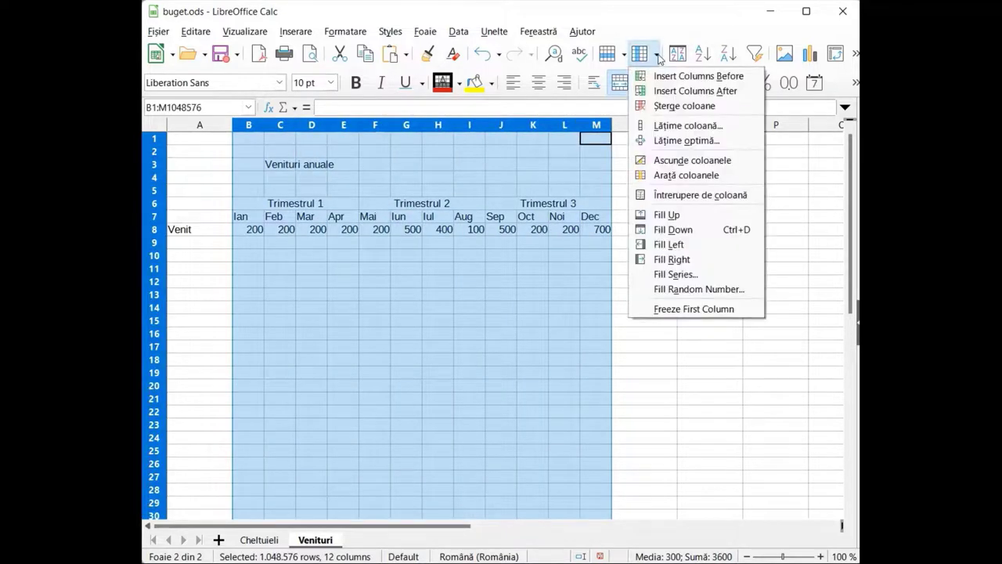
click(655, 140)
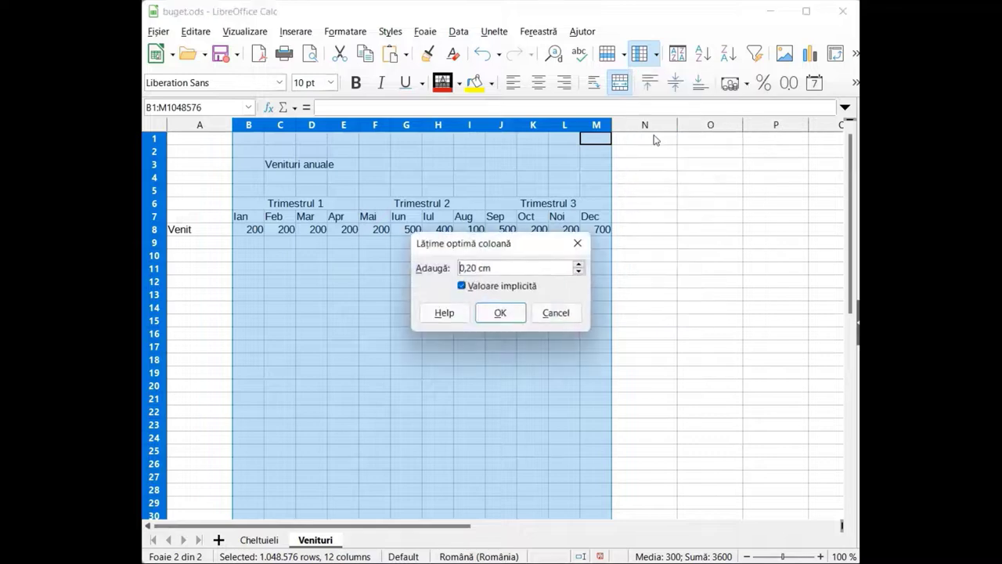
click(552, 315)
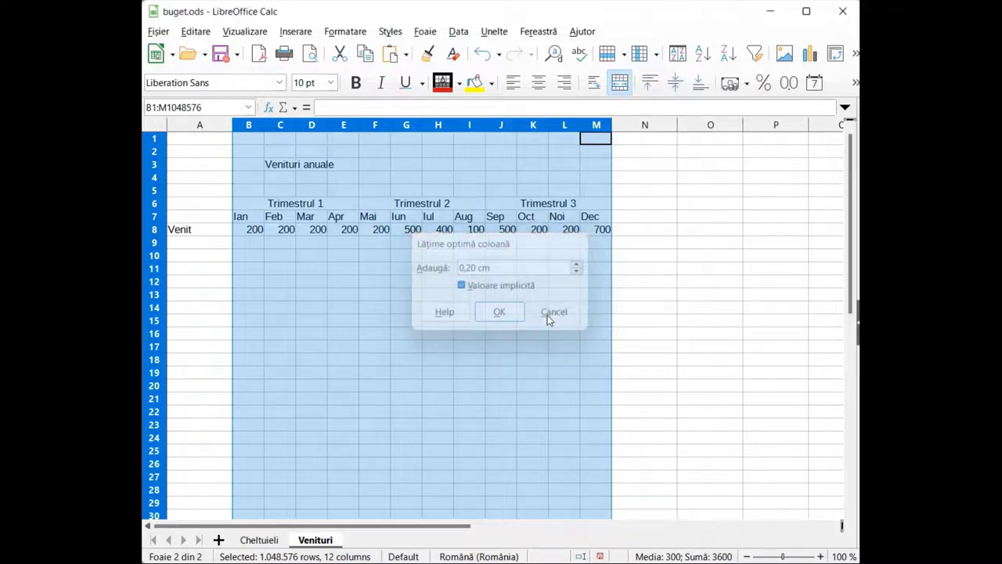
click(657, 54)
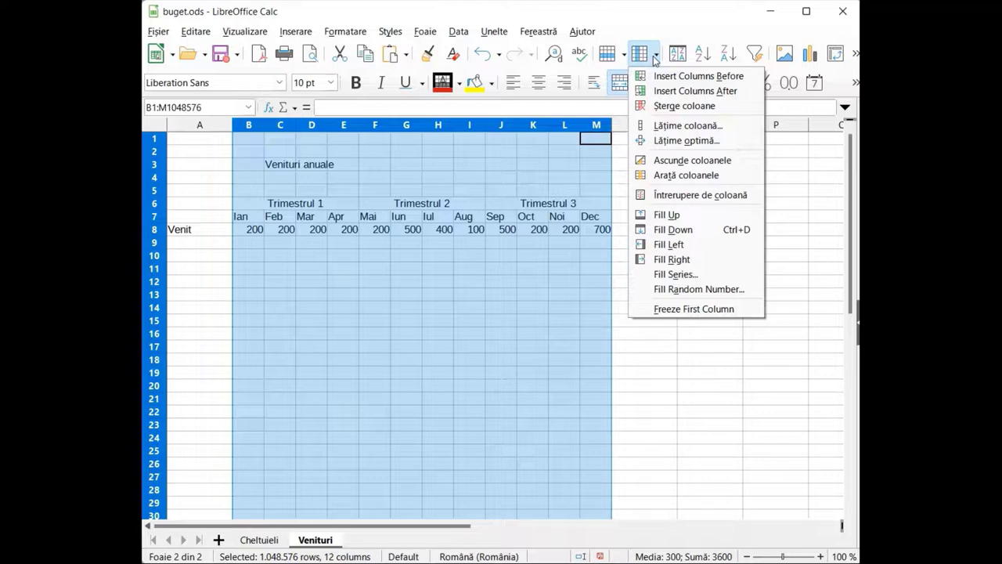
click(659, 125)
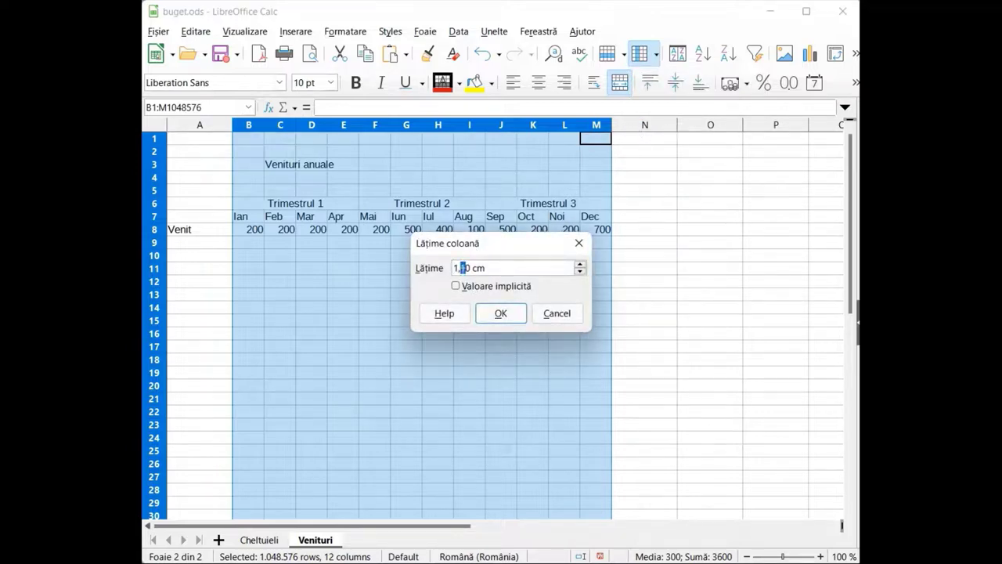
click(502, 314)
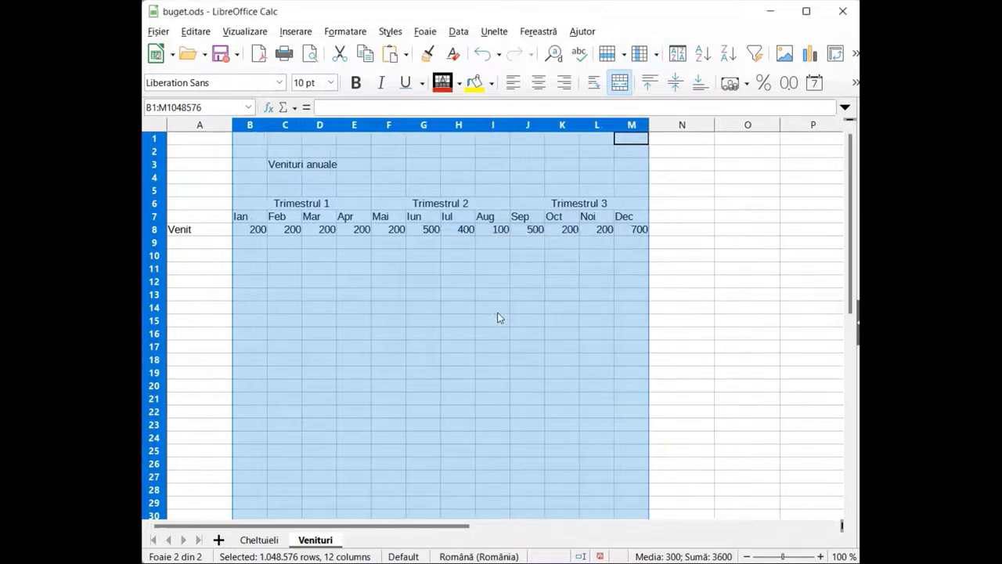
click(520, 323)
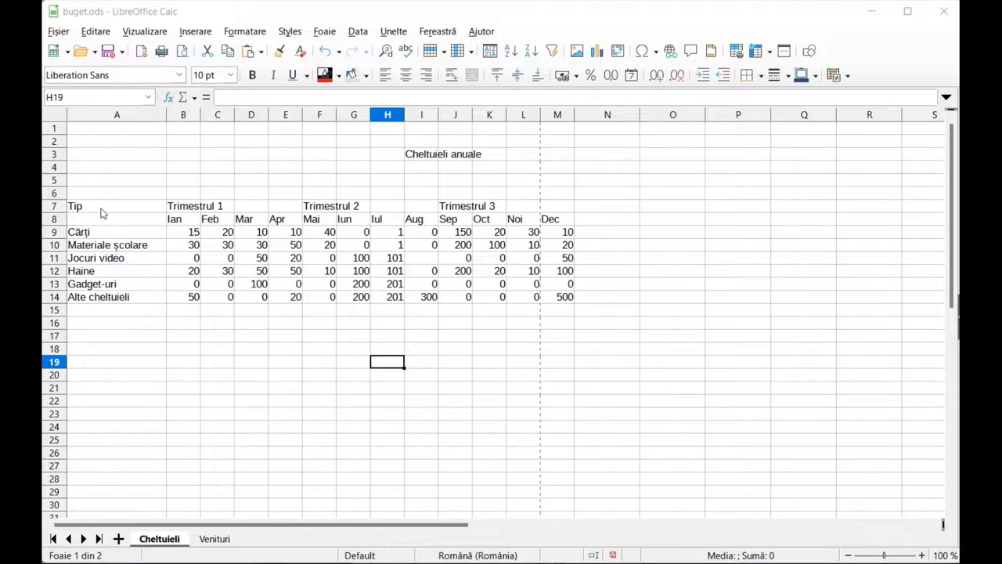
- Add outer and inner borders to every cell of the expense table A7:M14 in the Cheltuieli sheet
click(103, 211)
drag(135, 231, 559, 297)
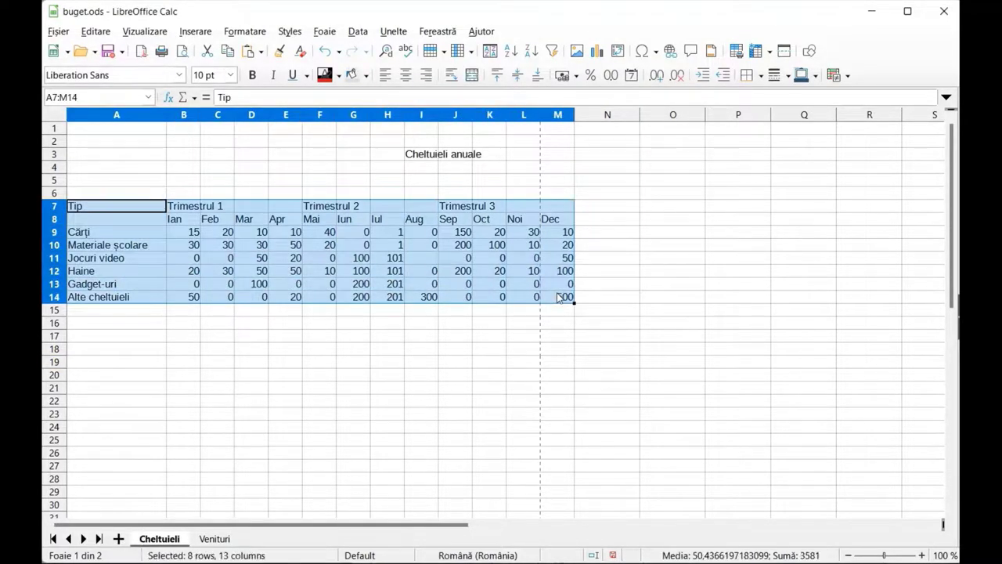
click(758, 76)
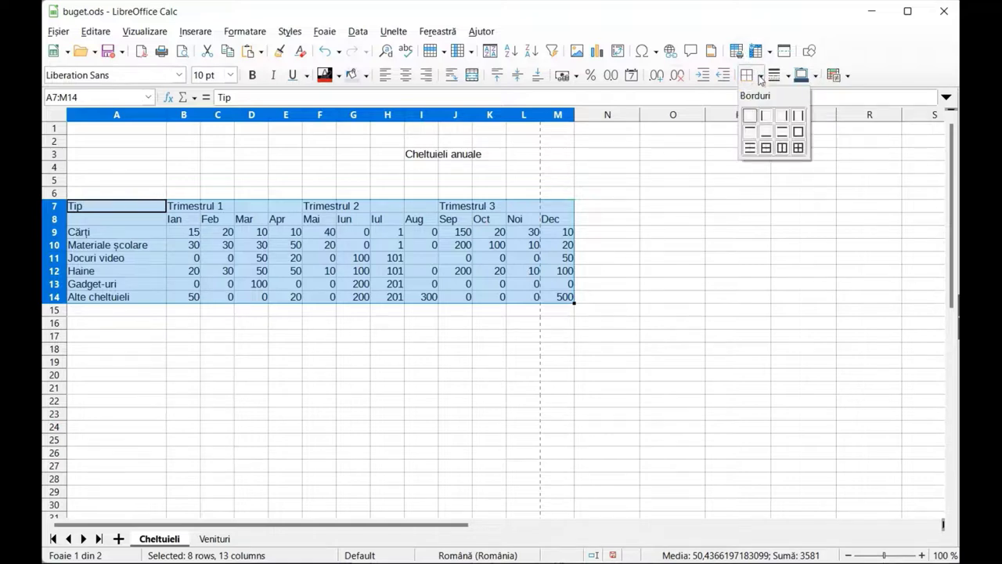
click(797, 147)
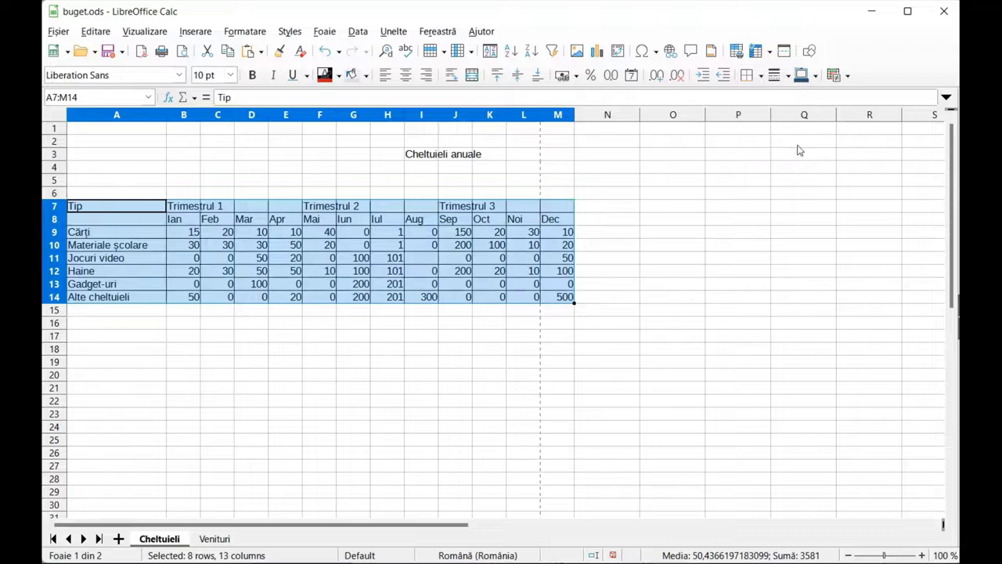
- Choose another border line style for the expense table A7:M14 and colour its borders with the recent dark blue
click(788, 77)
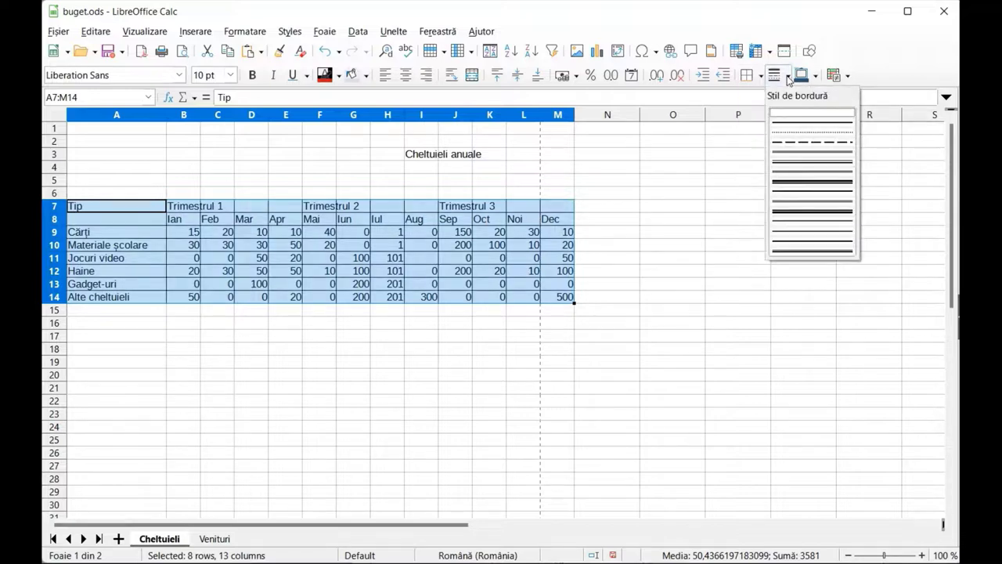
click(785, 194)
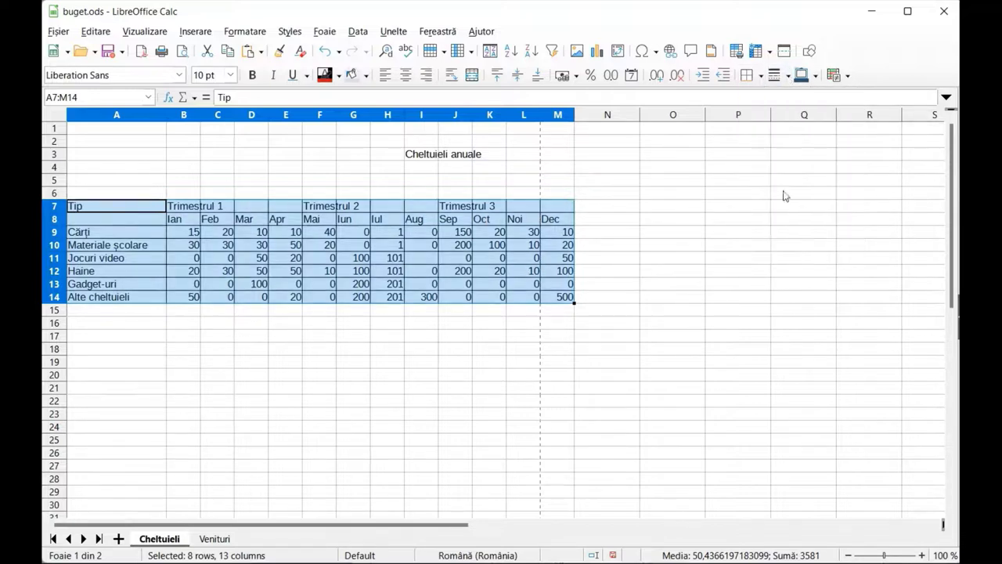
click(816, 76)
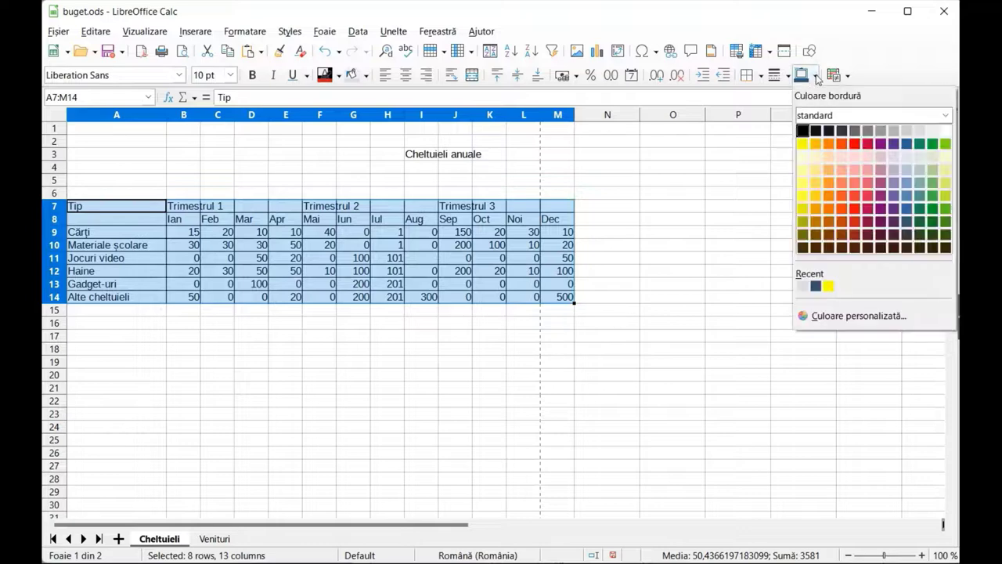
click(815, 287)
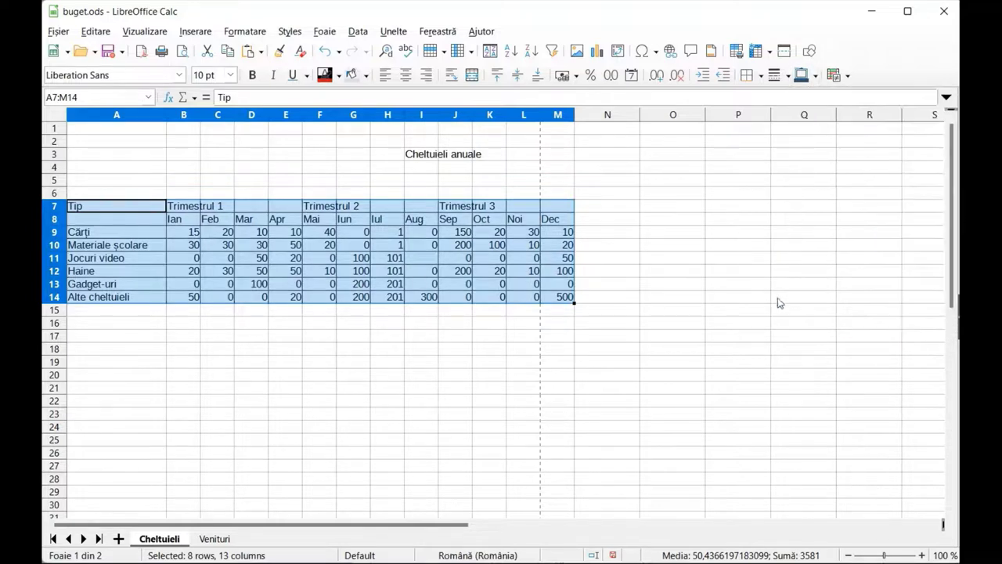
click(736, 317)
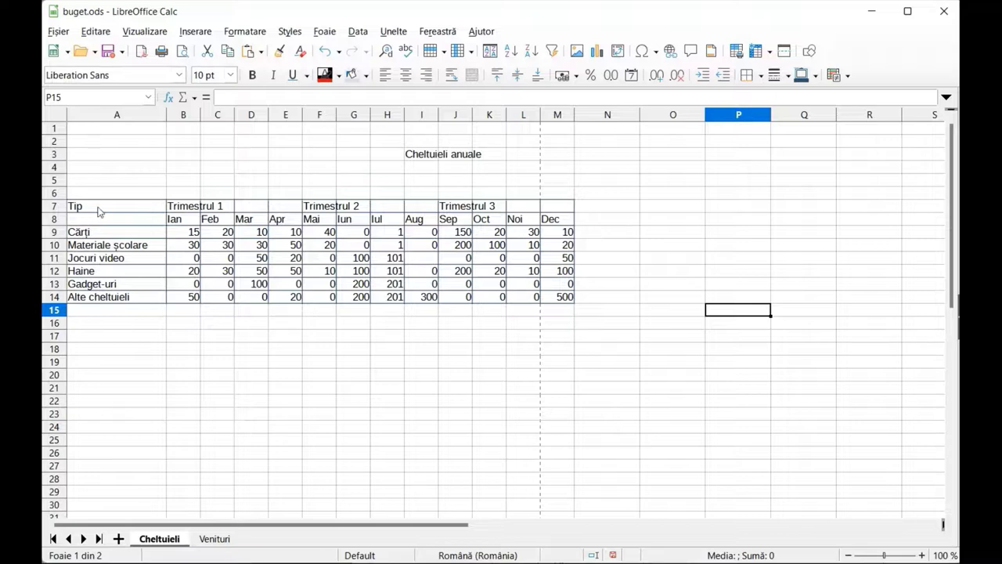
- Apply an outer box border to the header rows A7:M8 and give their borders a double-line style
drag(98, 212, 559, 223)
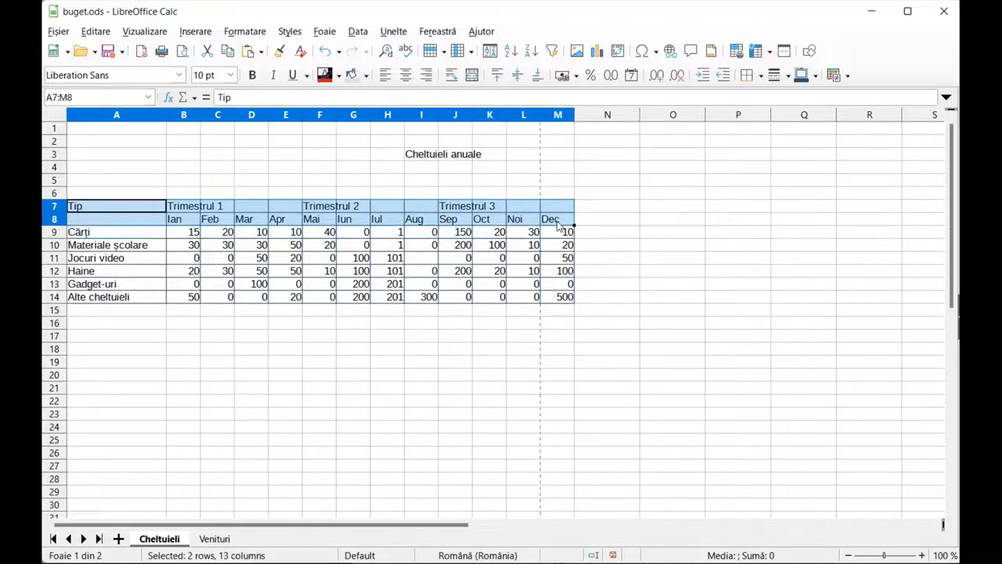
click(760, 75)
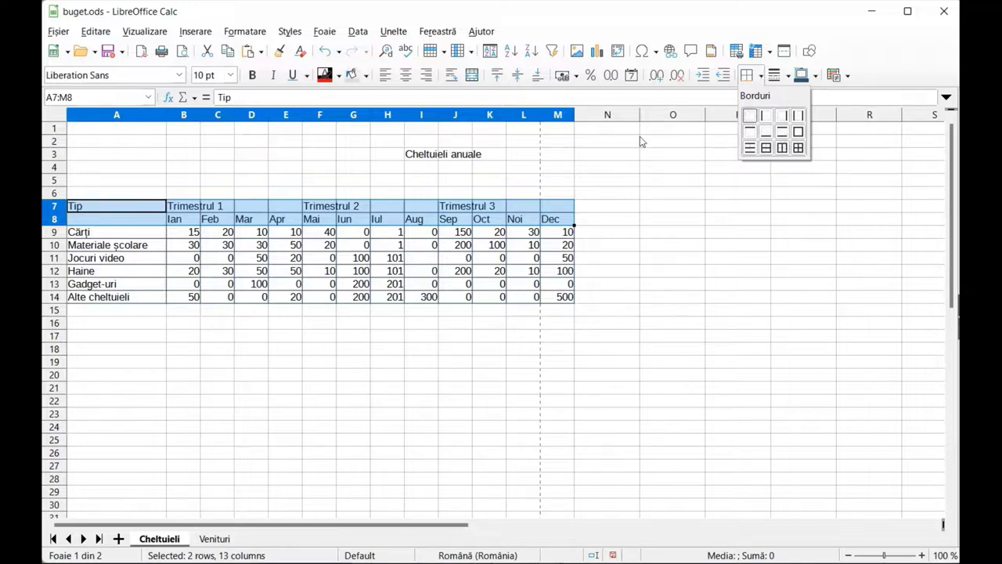
click(797, 131)
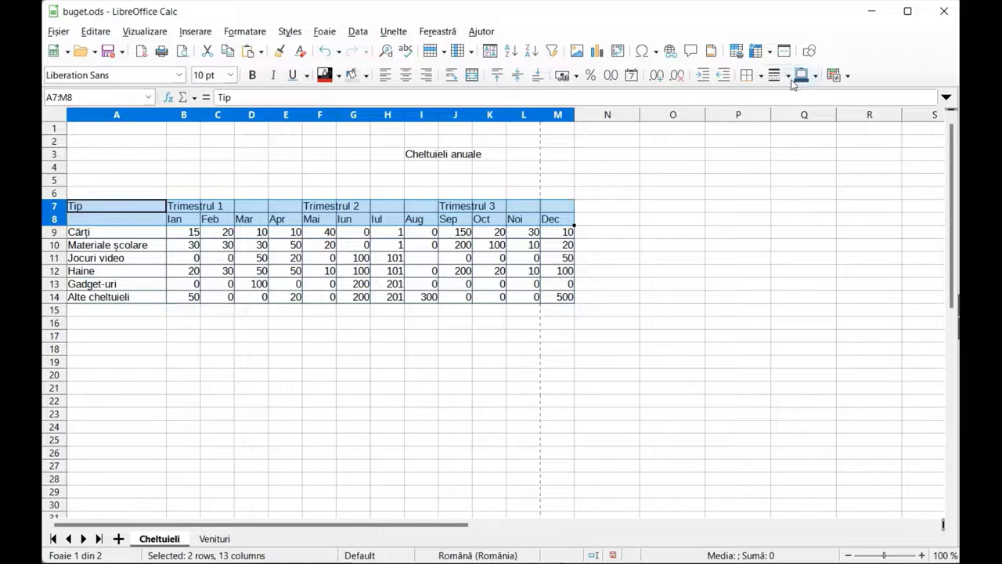
click(788, 76)
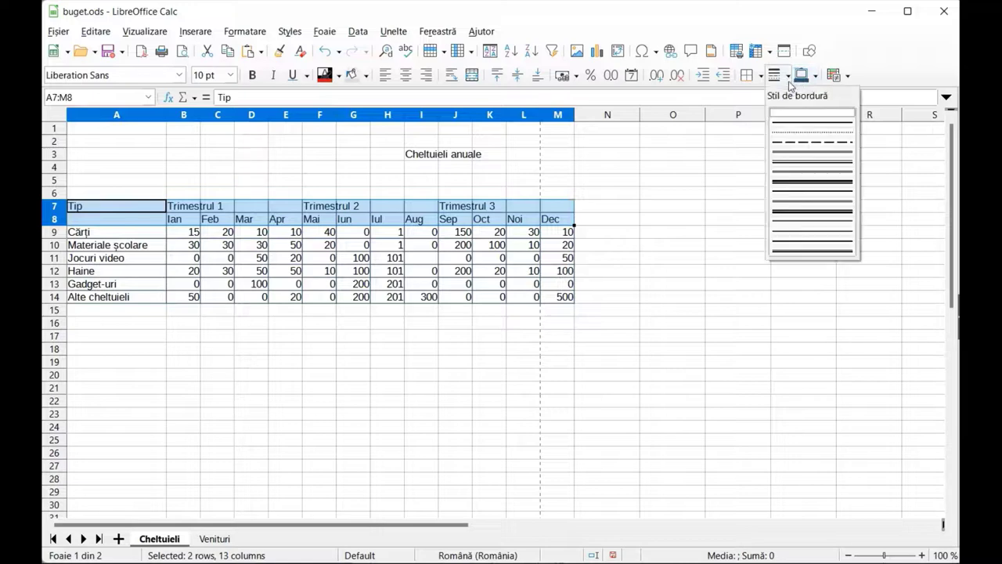
click(791, 207)
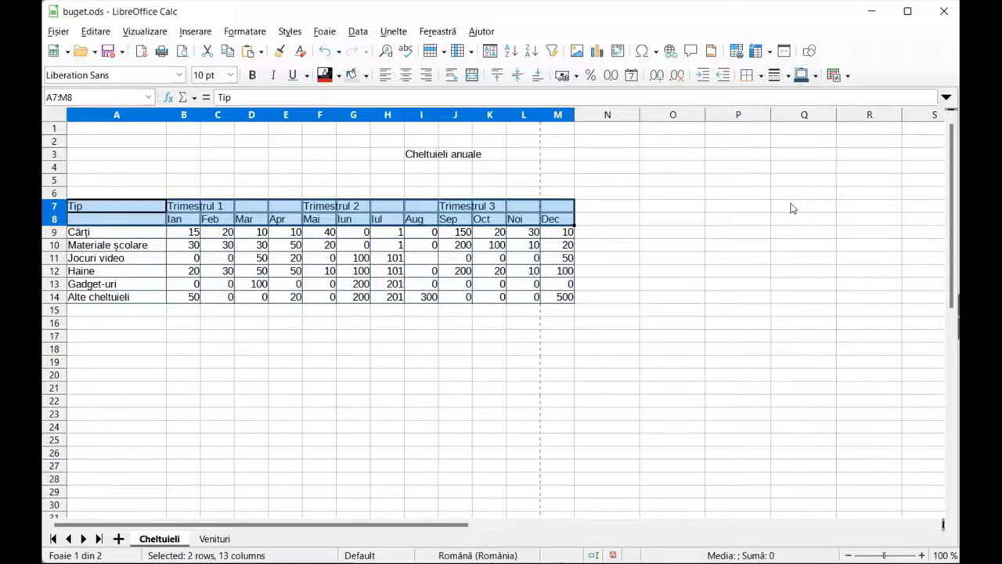
click(740, 232)
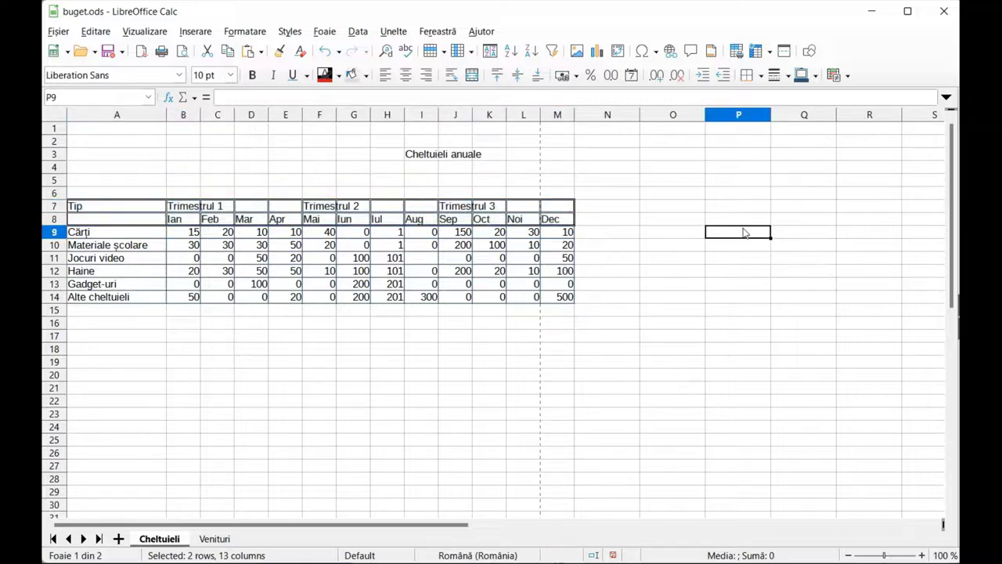
- Fill the header cells A7:M8 with a yellow background
click(117, 206)
drag(136, 207, 573, 220)
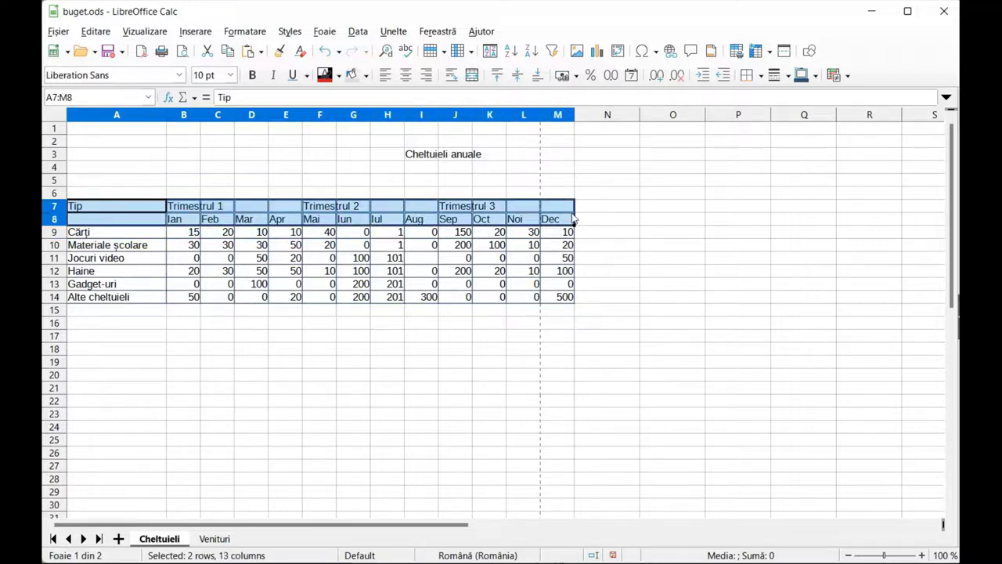
click(366, 75)
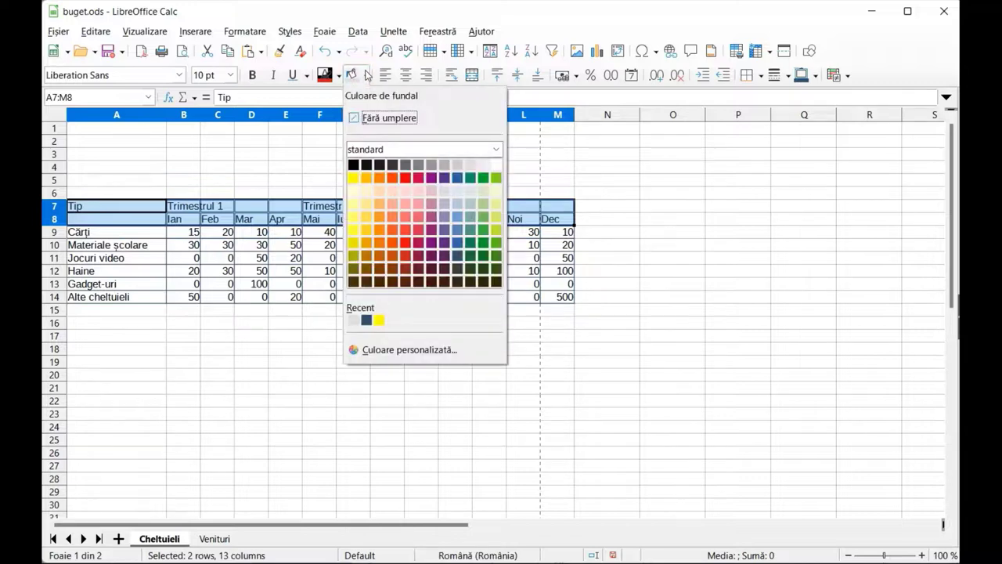
click(379, 319)
click(249, 337)
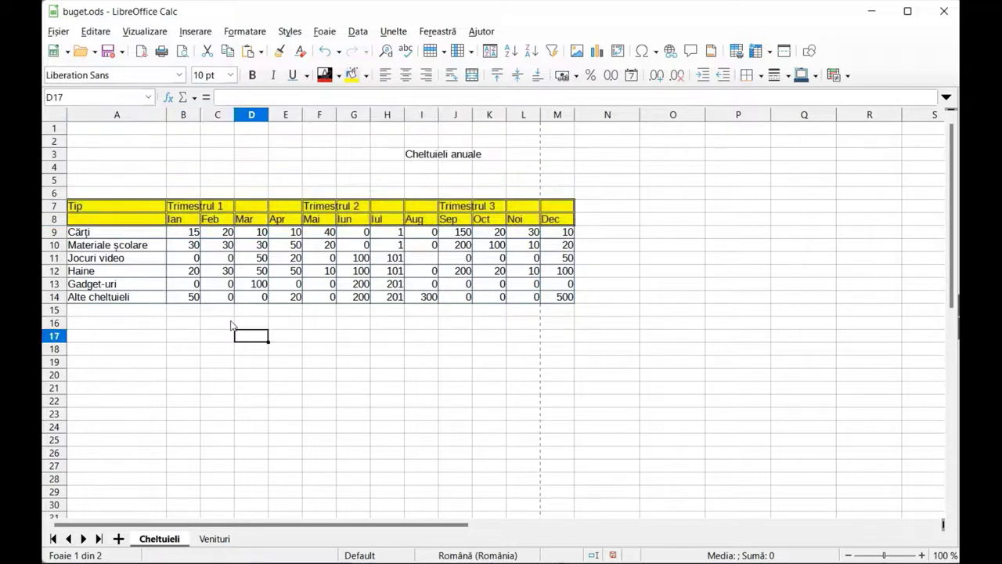
- Fill the alternate table rows Materiale școlare, Haine and Alte cheltuieli (A10:M10, A12:M12, A14:M14) with a light grey background
drag(88, 249, 546, 248)
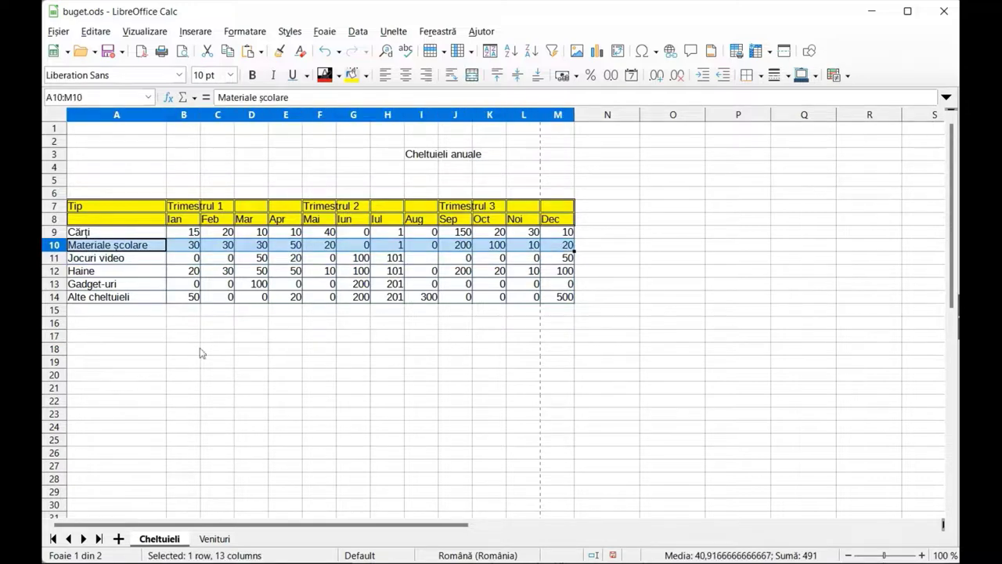
drag(70, 270, 181, 283)
key(shift+Return)
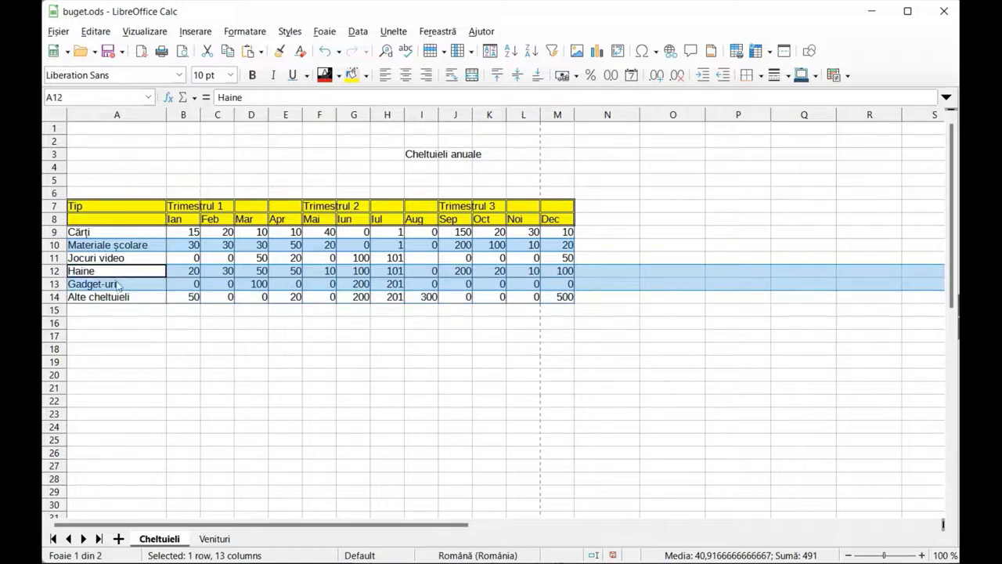
ctrl+click(67, 271)
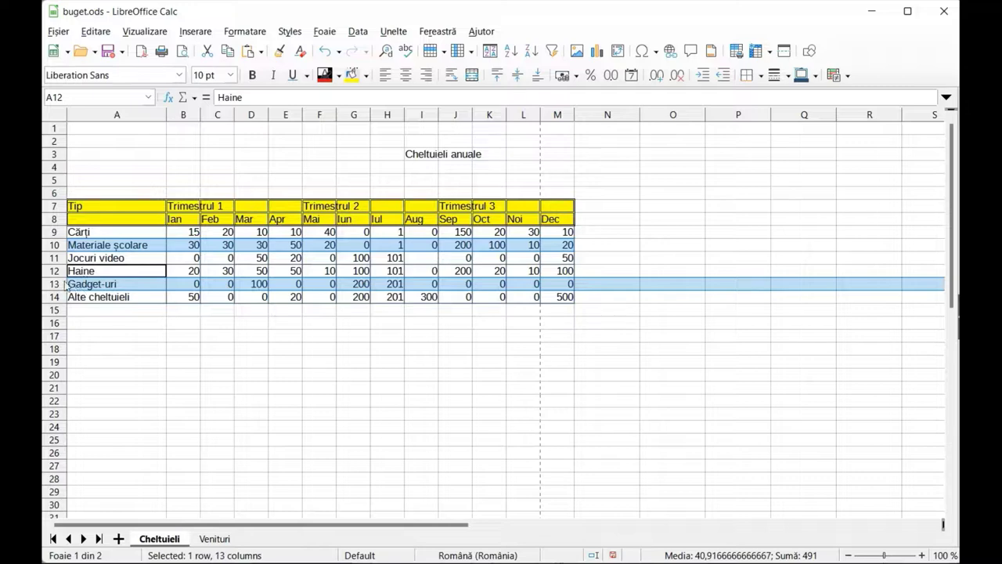
ctrl+click(69, 285)
drag(70, 272, 548, 276)
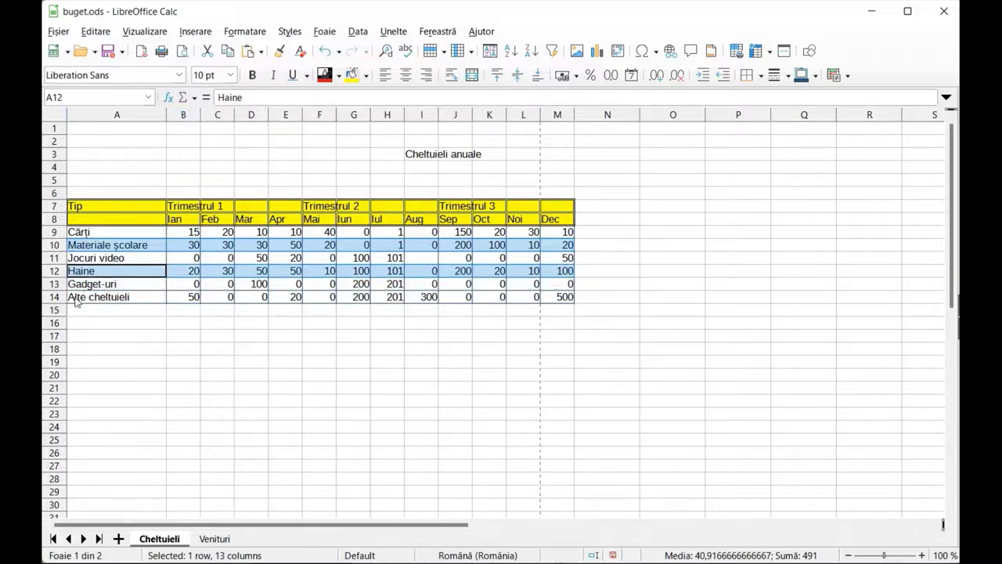
drag(86, 296, 557, 299)
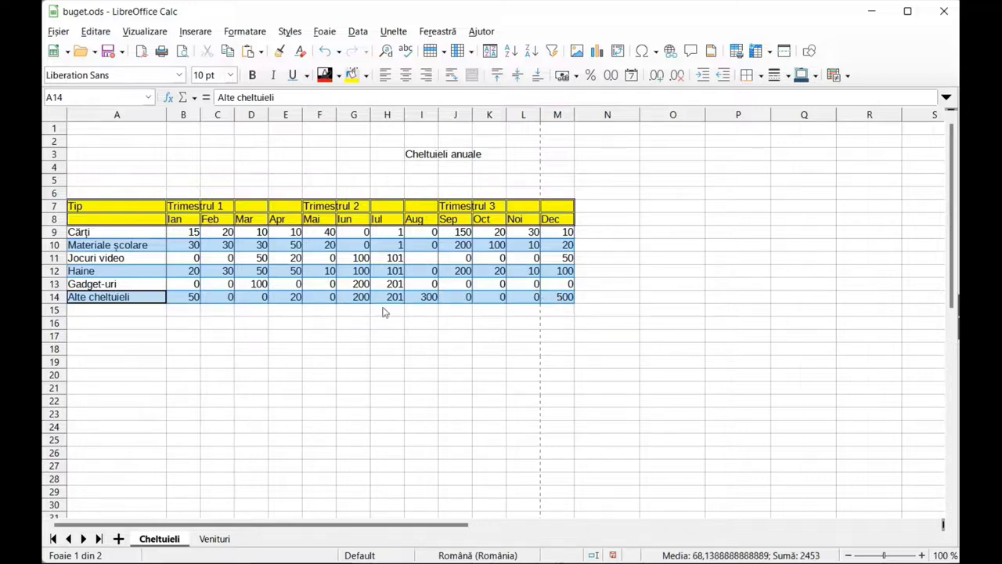
click(366, 76)
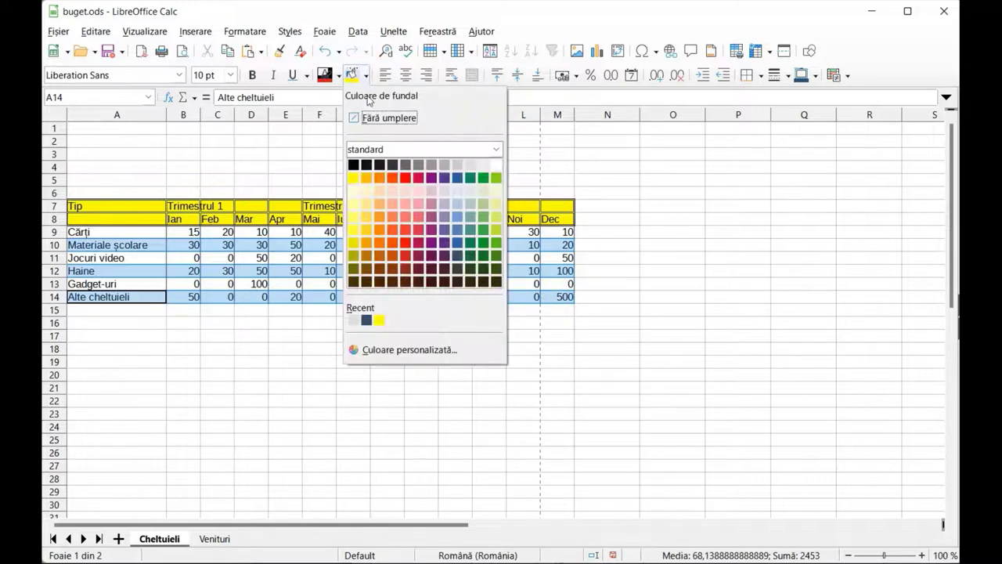
click(470, 166)
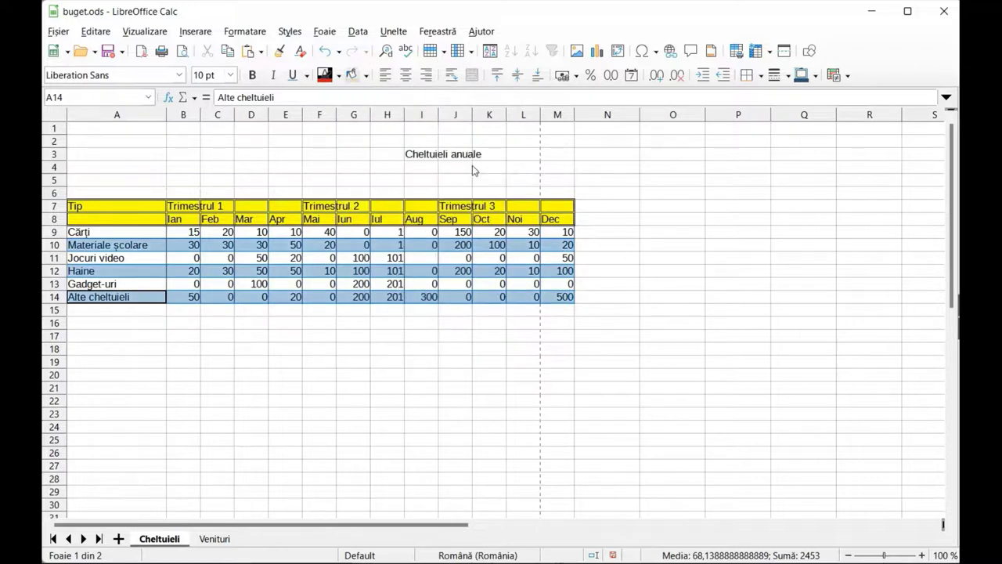
click(339, 354)
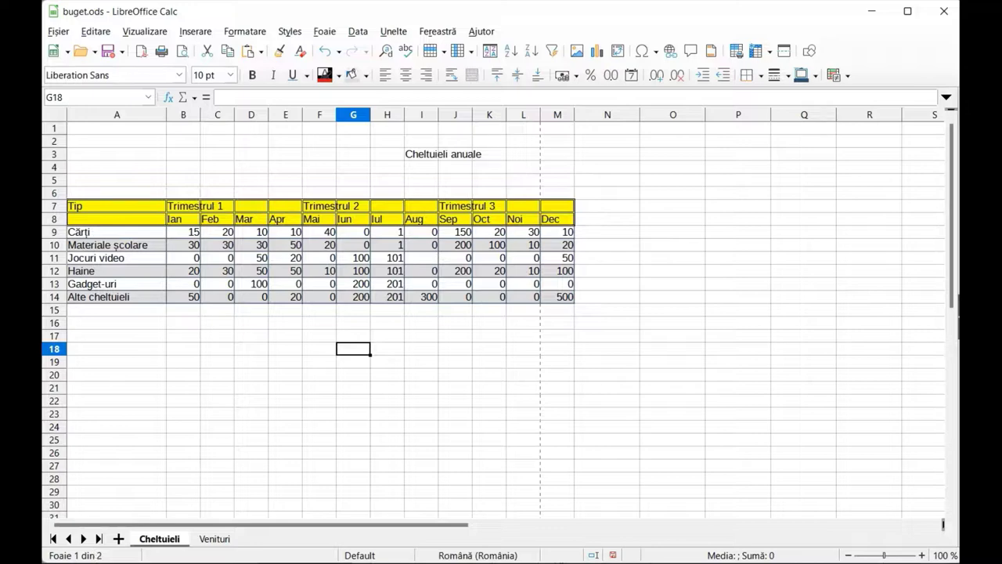
click(737, 270)
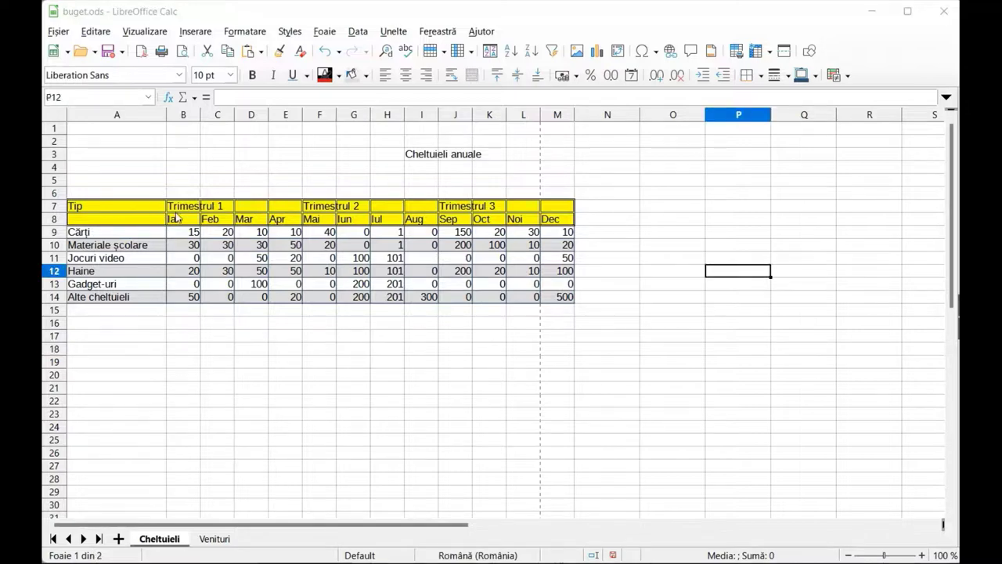
- Merge and centre the header cells of Trimestrul 1 (B7:E7), Trimestrul 2 (F7:I7) and Trimestrul 3 (J7:M7)
drag(176, 208, 281, 209)
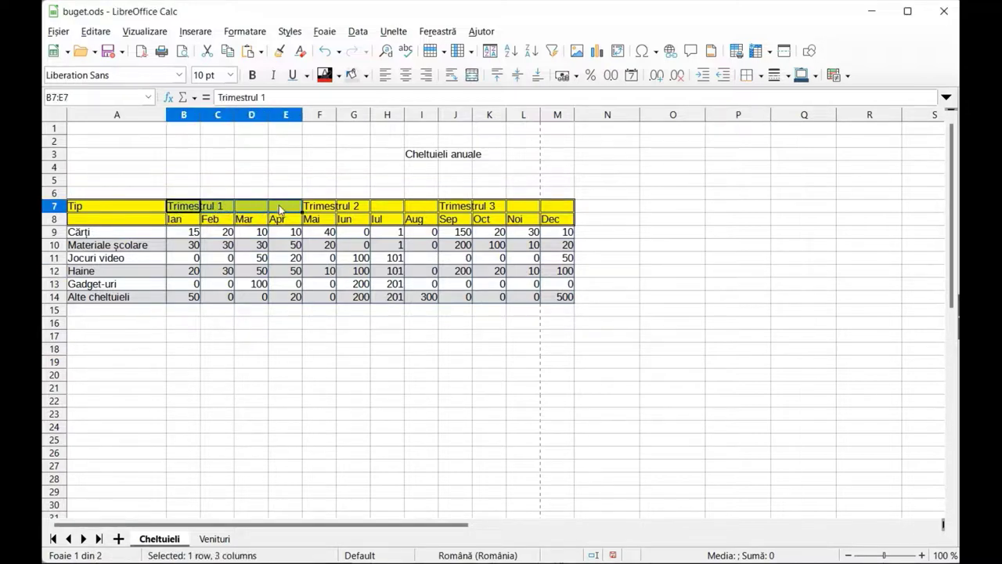
click(474, 76)
drag(327, 212, 423, 208)
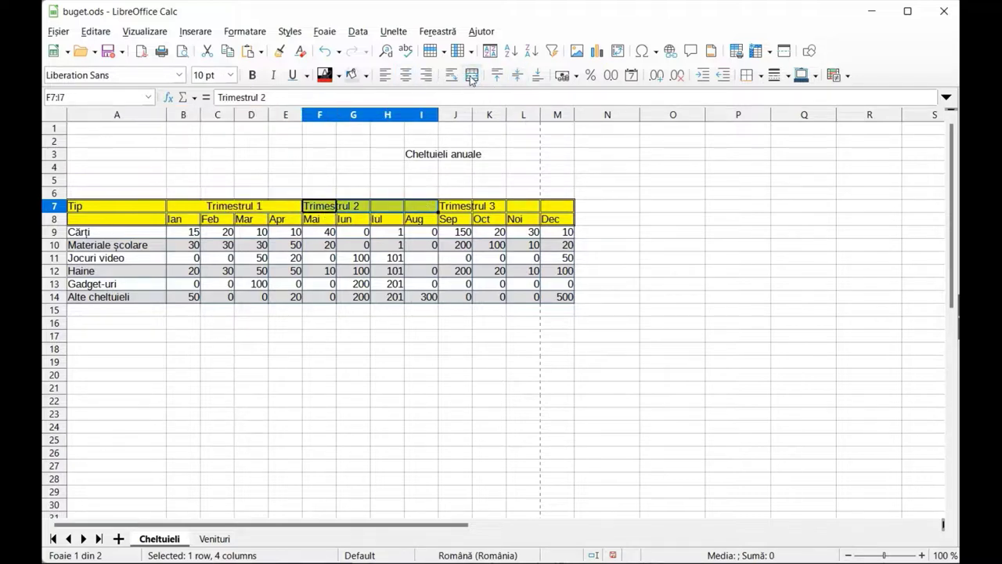
click(471, 75)
click(457, 206)
drag(457, 206, 557, 206)
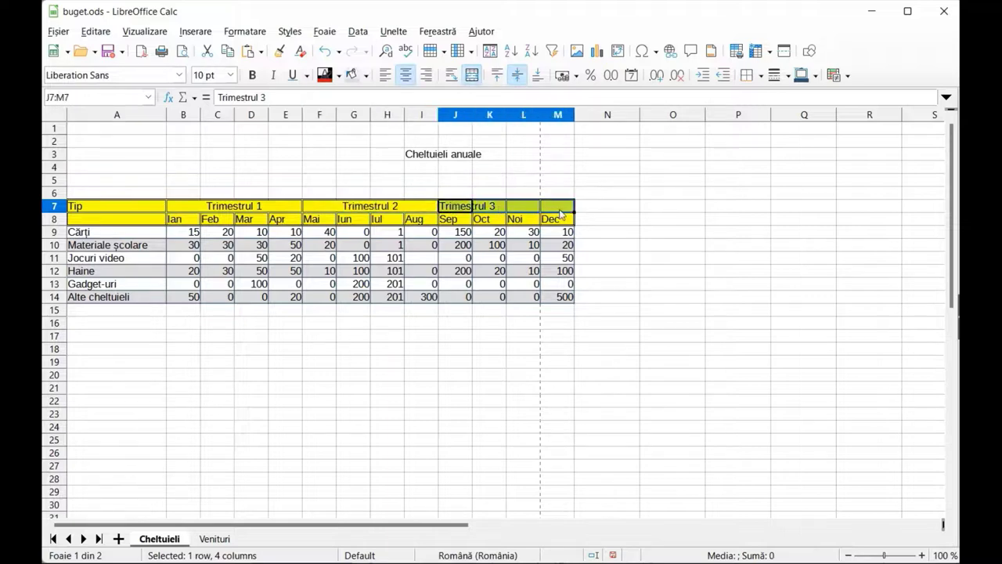
click(472, 75)
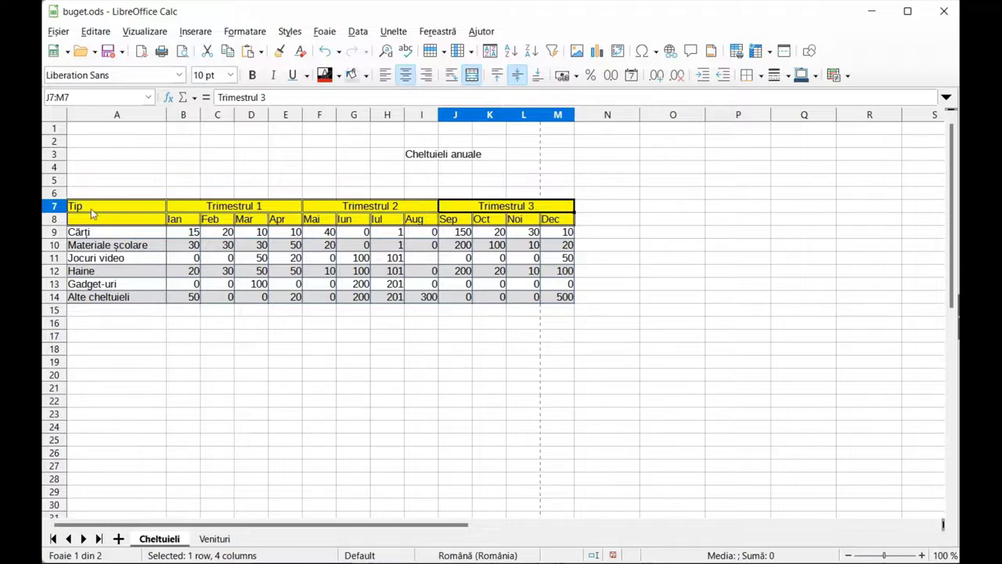
- Try the centre and right horizontal alignments on the expense table A7:M14 and set it to left alignment
drag(91, 209, 548, 298)
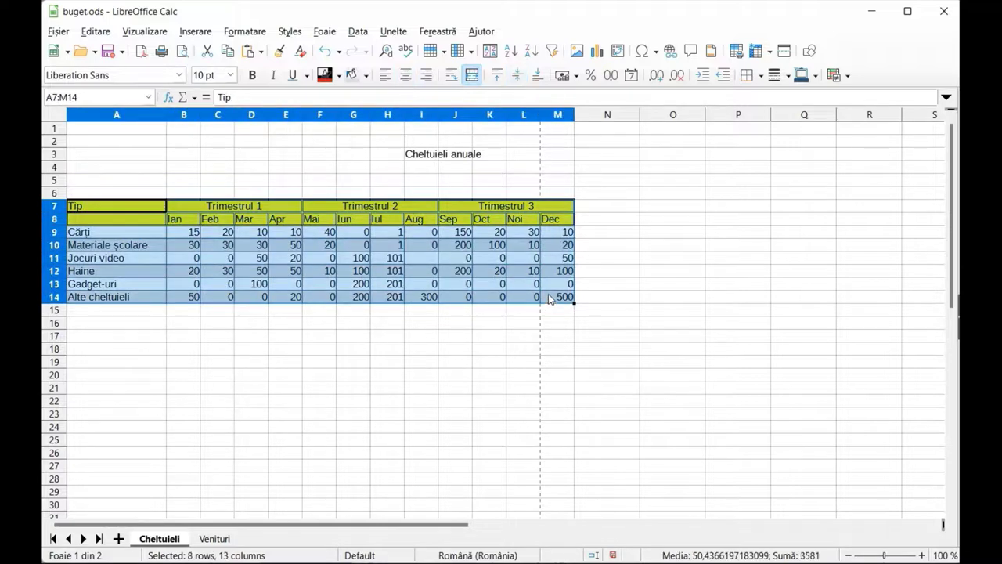
click(386, 77)
click(406, 76)
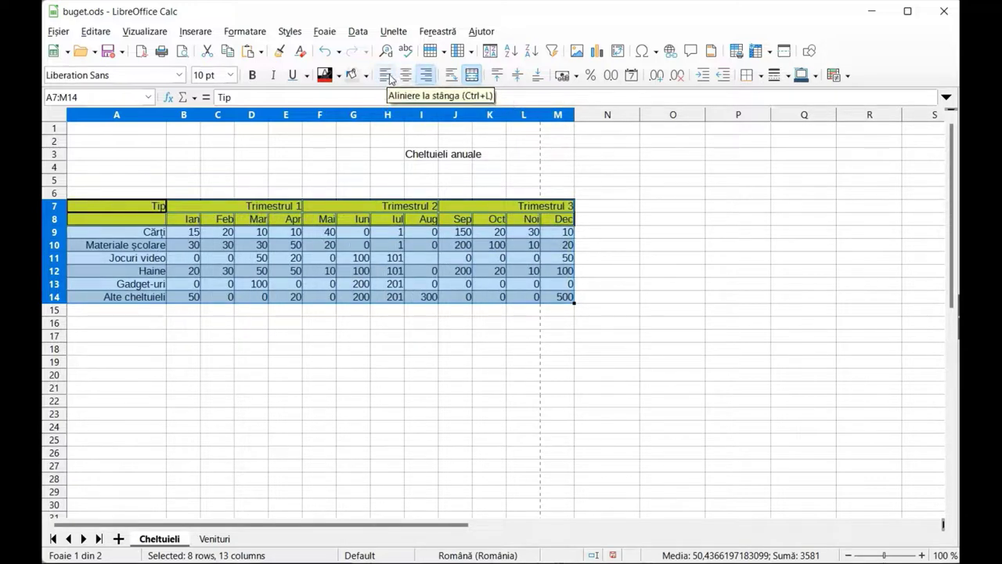
click(387, 76)
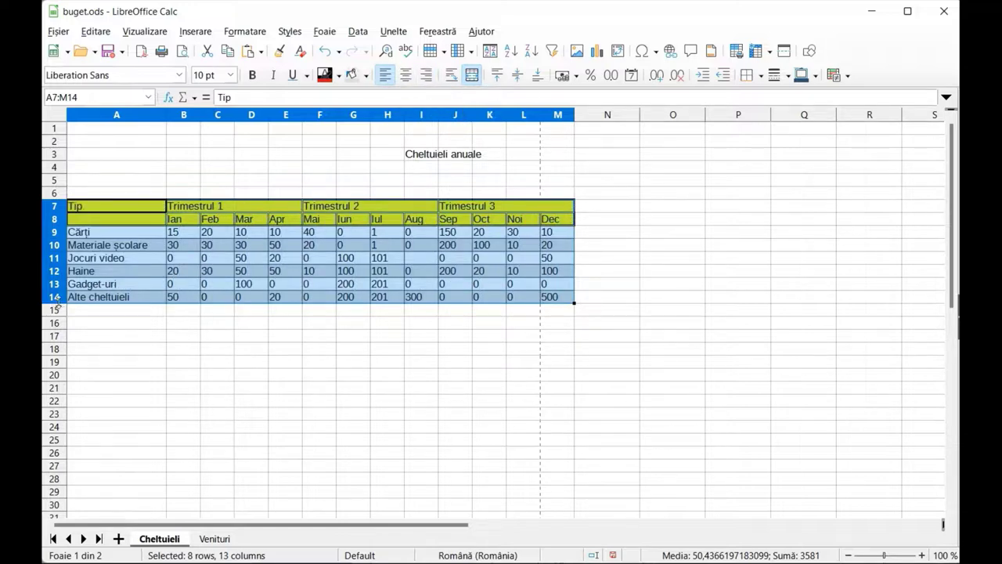
- Increase the height of the Alte cheltuieli row (14) and try top, middle and bottom vertical alignment on the table A7:M14
drag(57, 305, 57, 328)
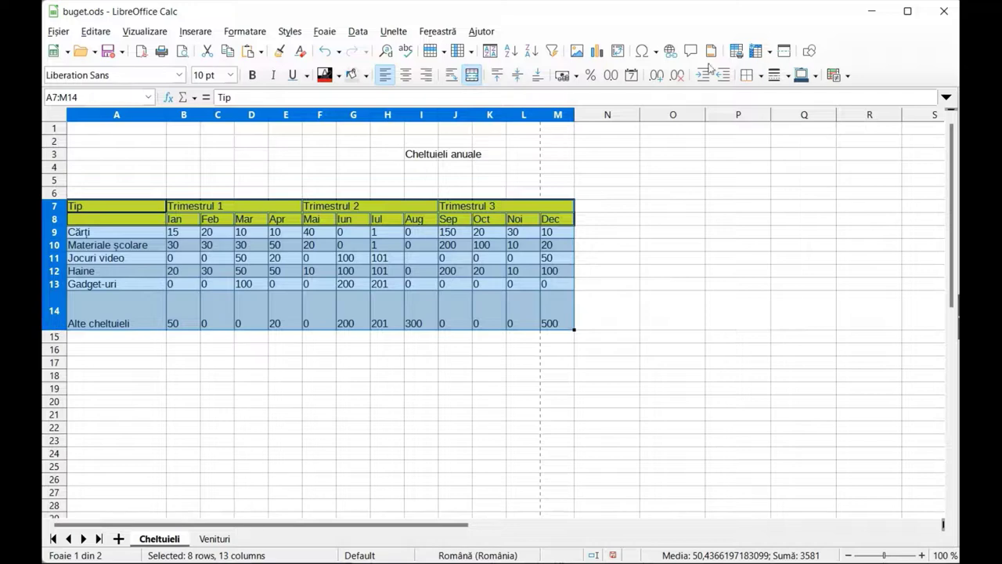
click(498, 79)
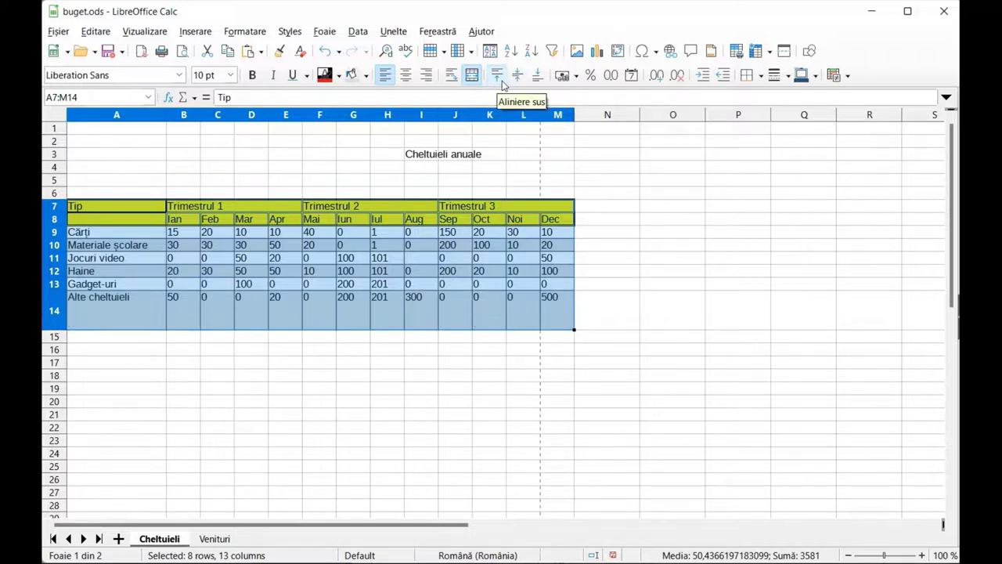
click(517, 76)
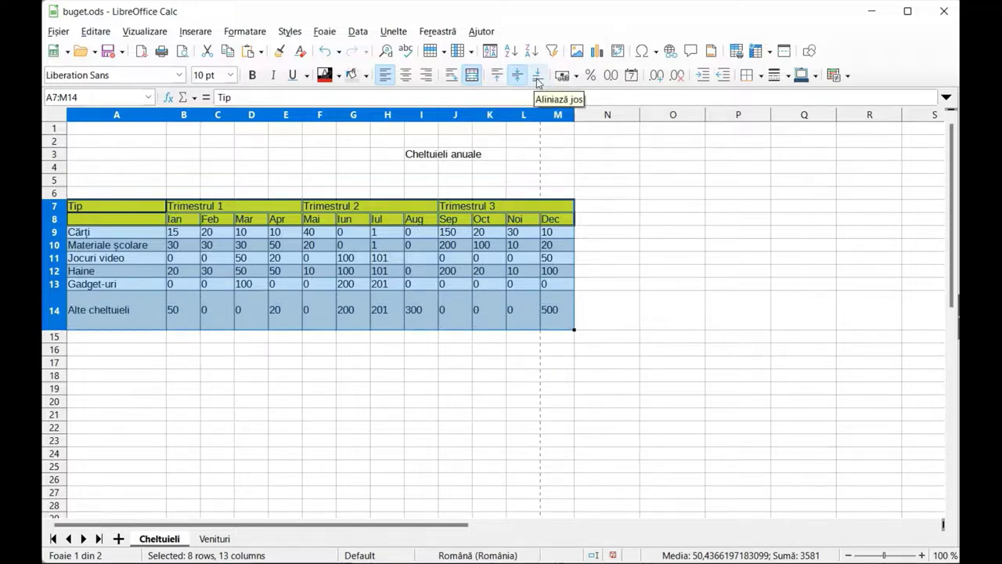
click(538, 79)
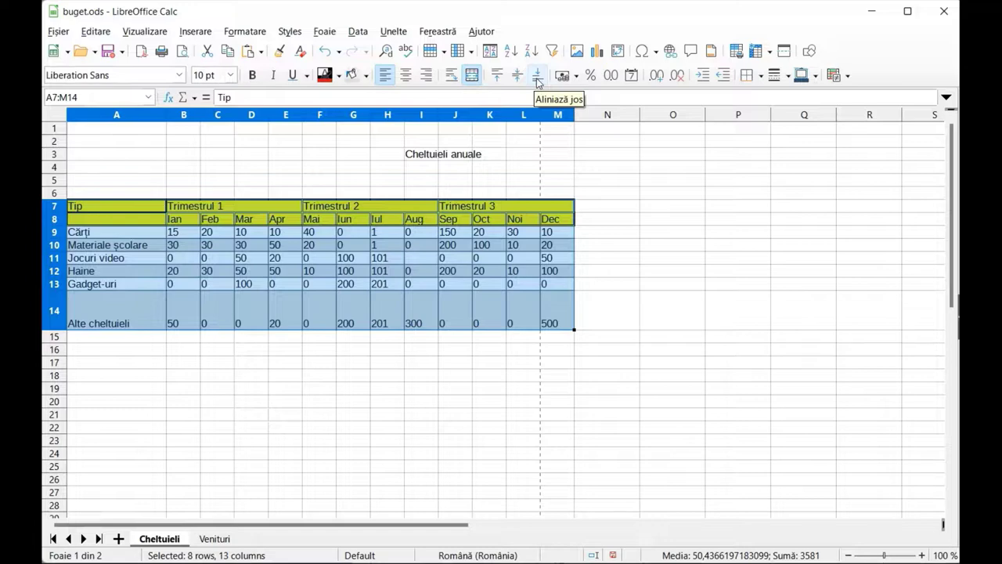
- Undo the three vertical alignment changes and the height change of row 14, and deselect the table
click(241, 387)
key(ctrl+z)
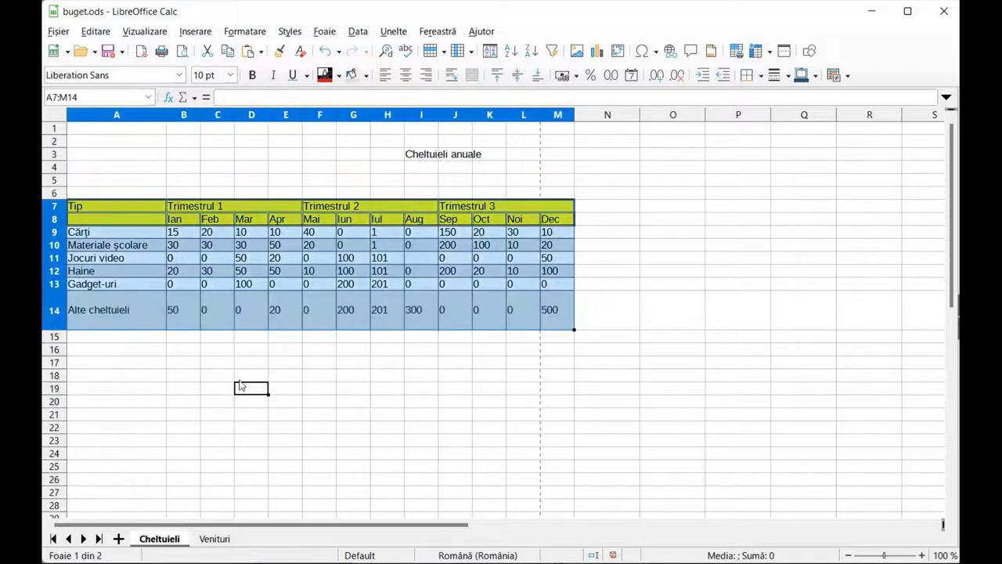
key(ctrl+z)
key(ctrl+z)
key(ctrl+z)
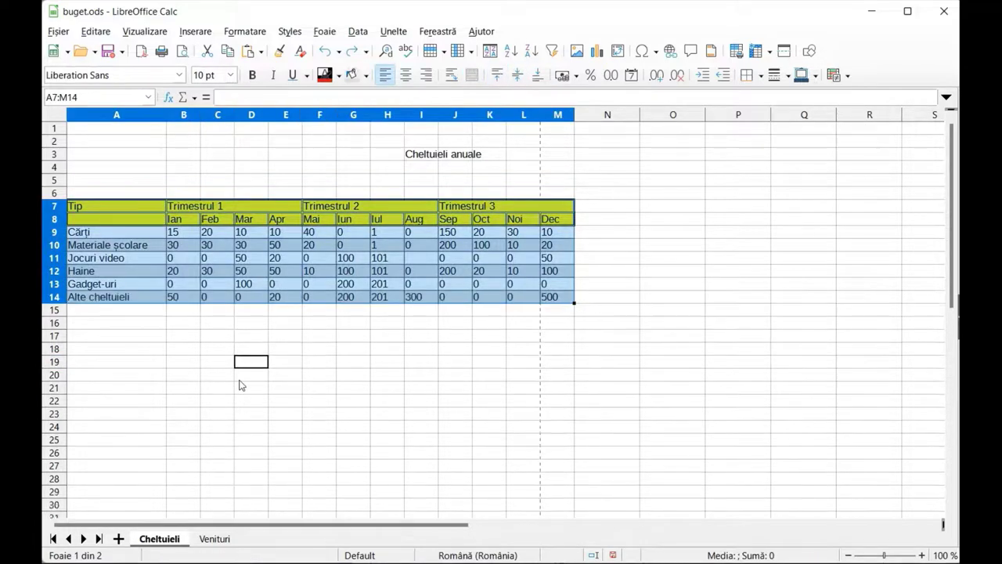
click(241, 380)
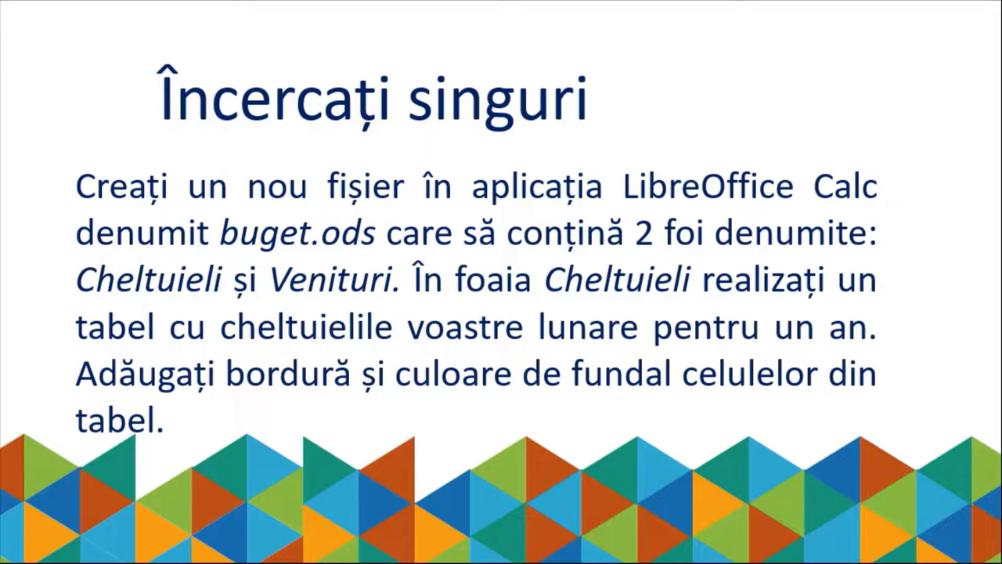
key(Right)
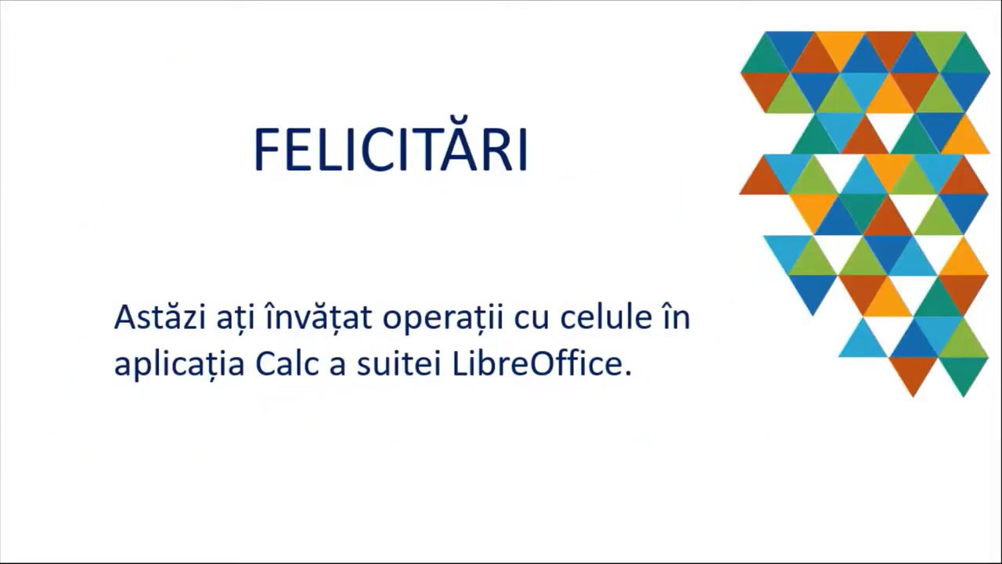